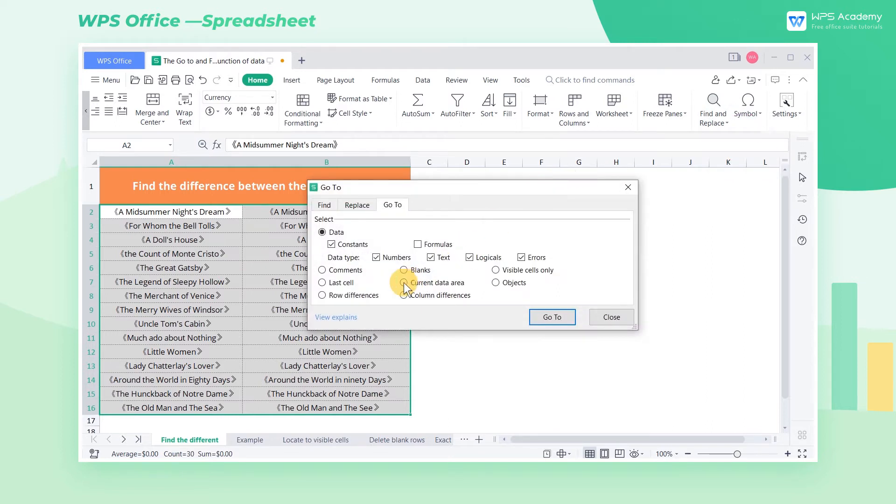
Locate the row differences in A2:B16 with Go To and fill the differing column B cells with light blue
click(366, 295)
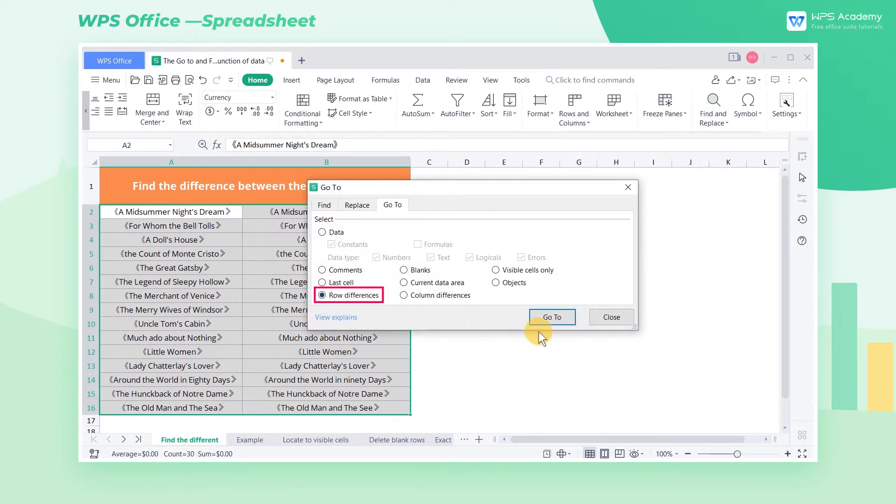
click(553, 318)
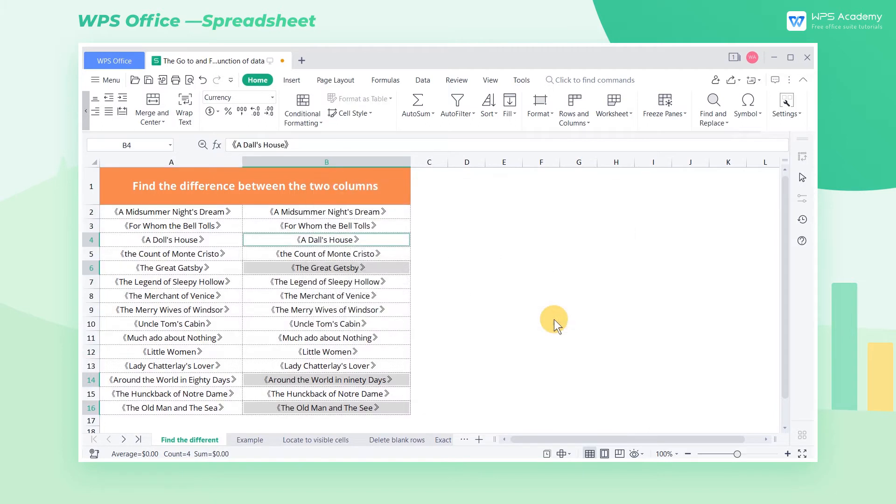
click(86, 113)
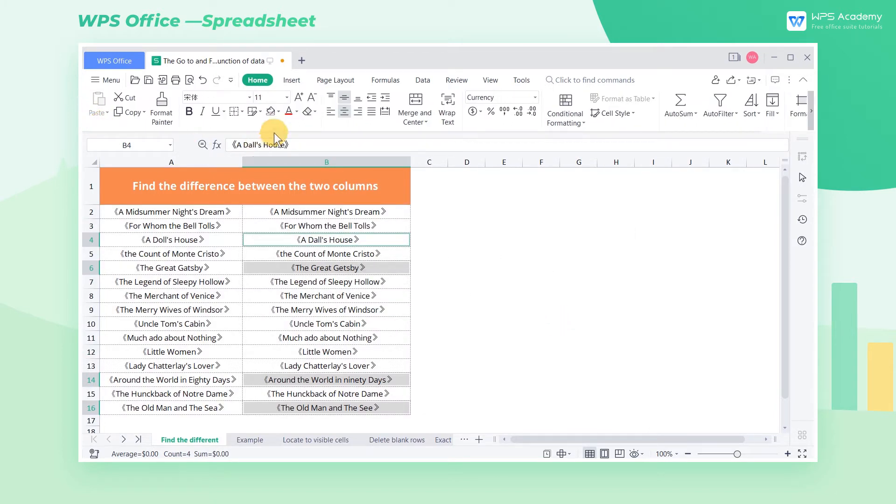
click(279, 114)
click(316, 163)
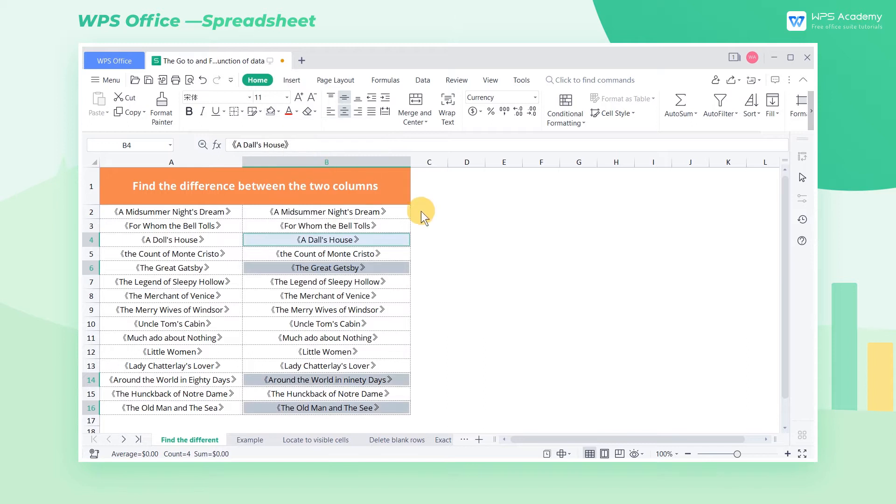
click(472, 259)
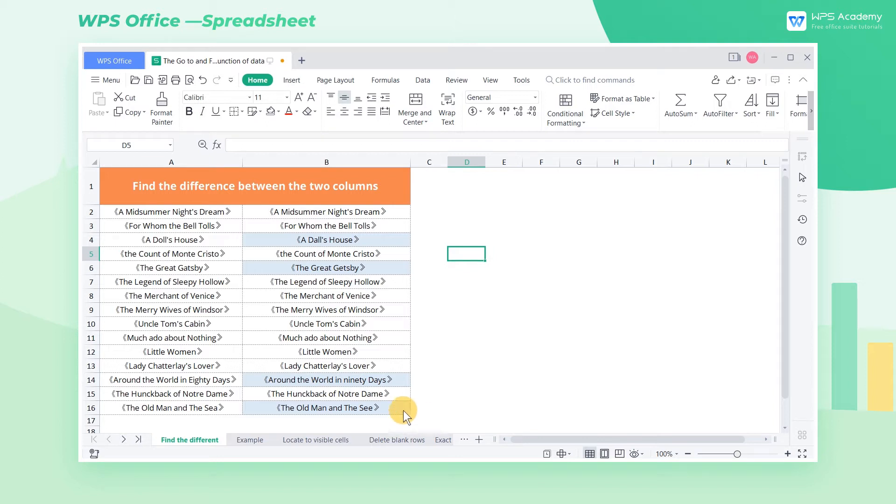
Select the book titles from B16 back to A2, locate the row differences, and fill the differing column A cells with light orange
drag(401, 410, 178, 211)
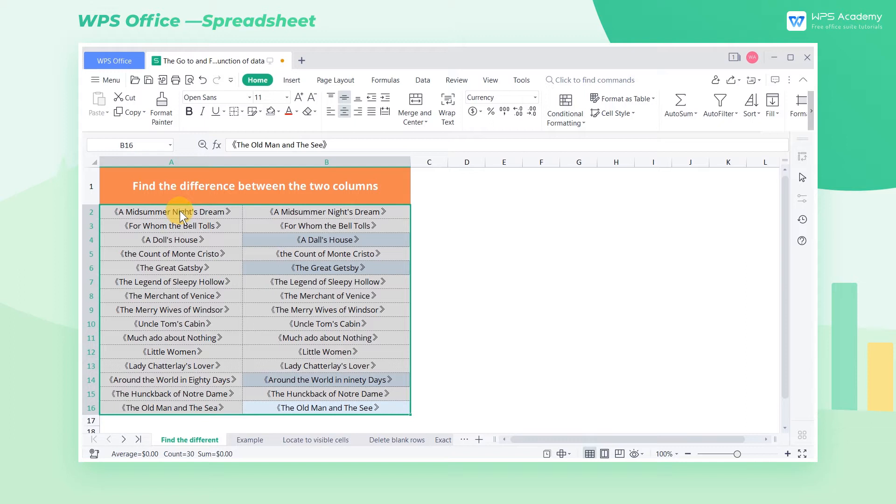
key(ctrl+g)
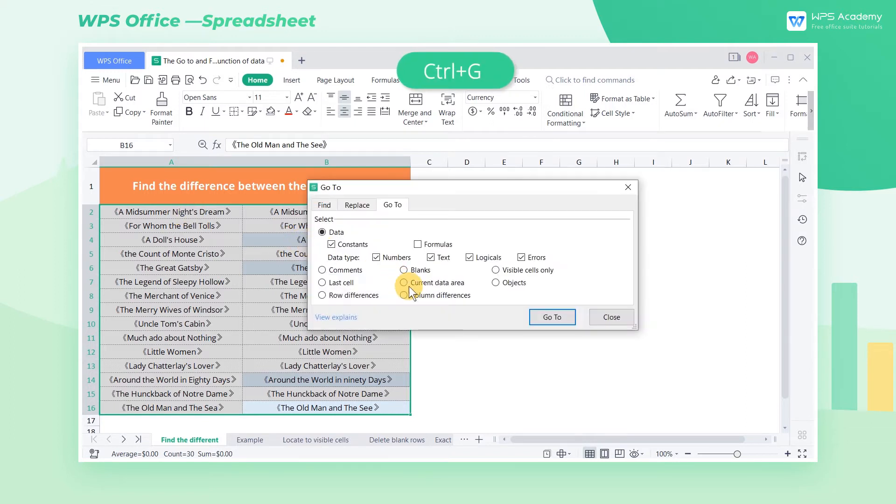
click(372, 295)
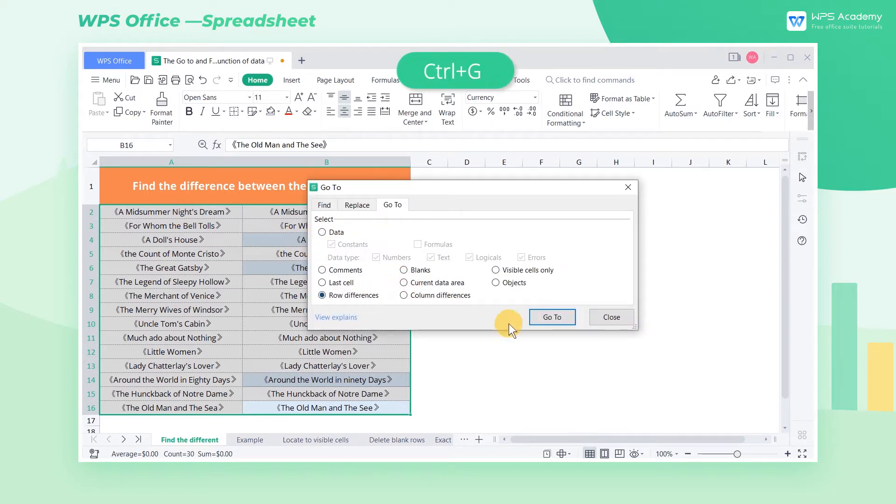
click(553, 320)
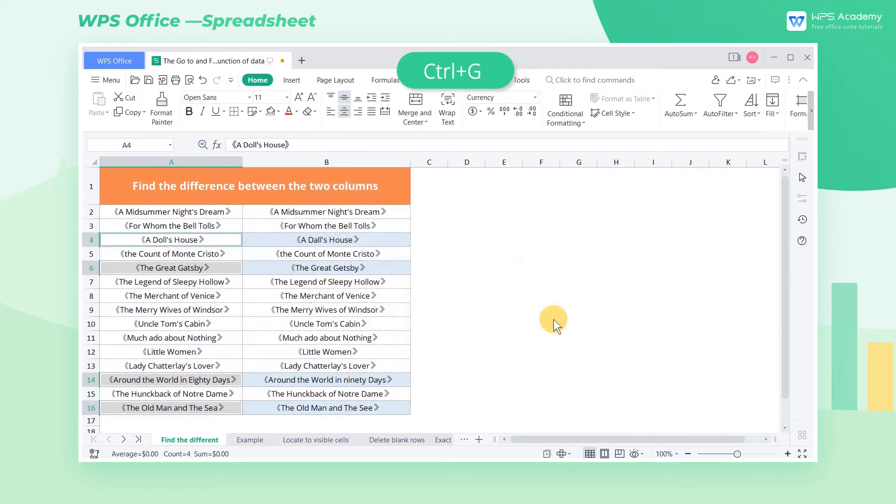
click(280, 112)
click(322, 172)
click(444, 267)
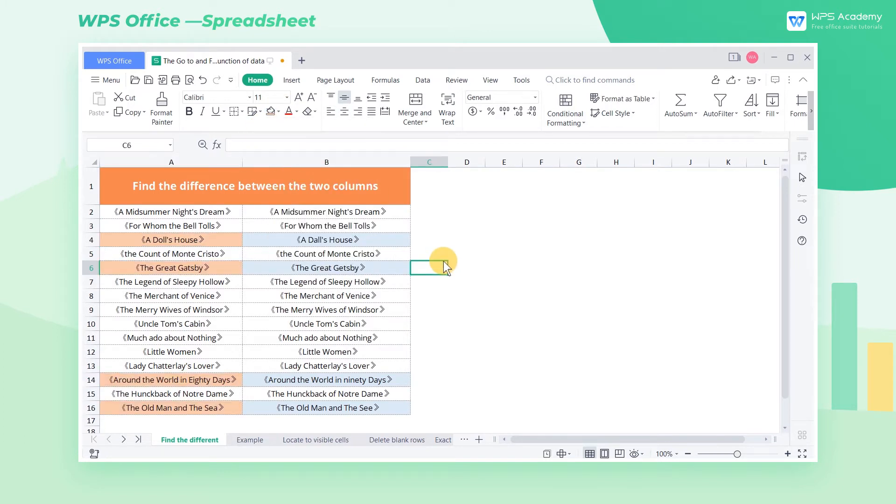
Locate the blank cells in B2:I10 of the Example sheet with Go To and fill them with gold
click(257, 440)
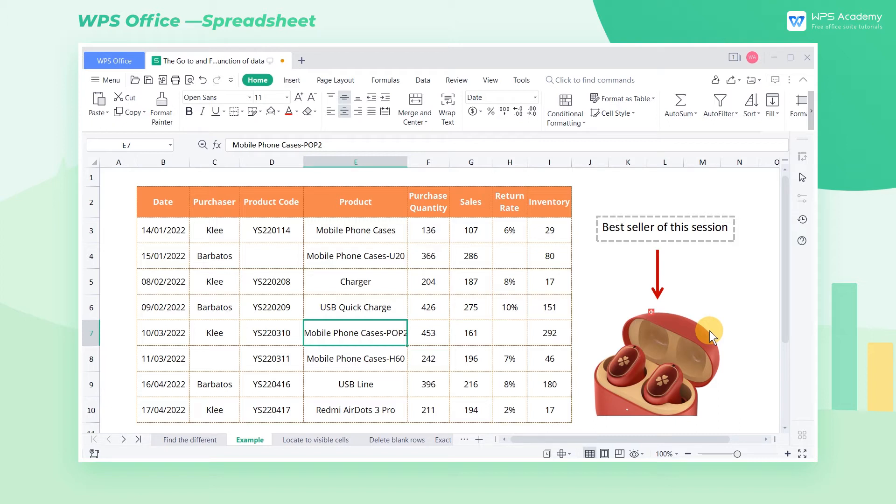
drag(171, 201, 552, 405)
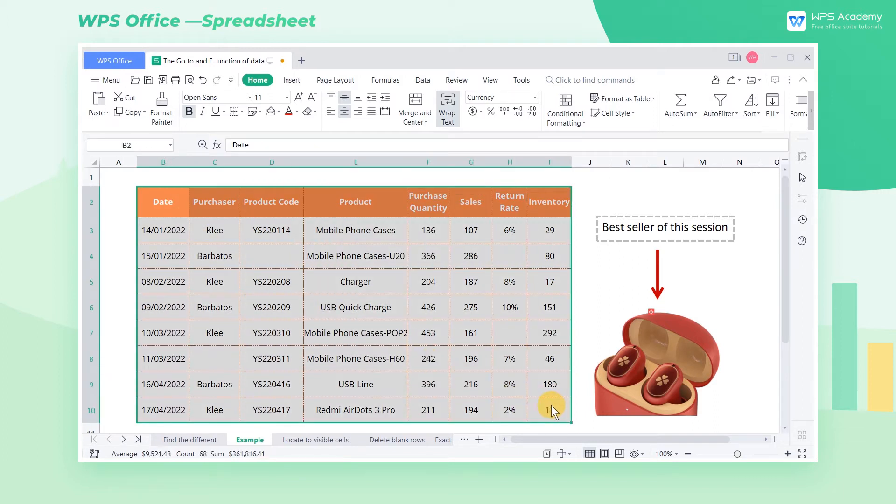
key(ctrl+g)
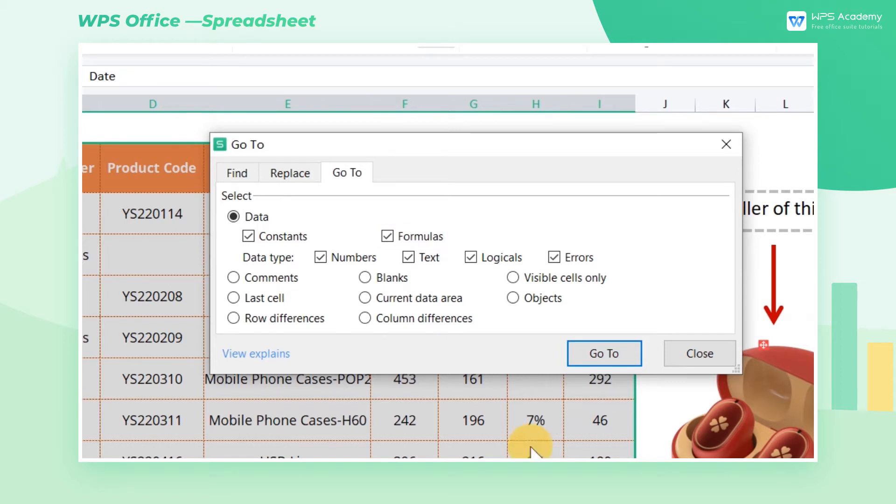
click(399, 277)
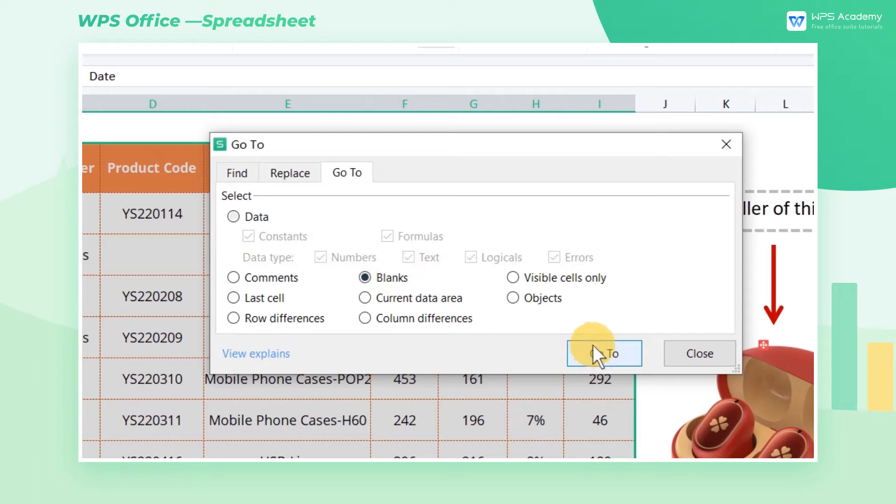
click(592, 348)
click(190, 48)
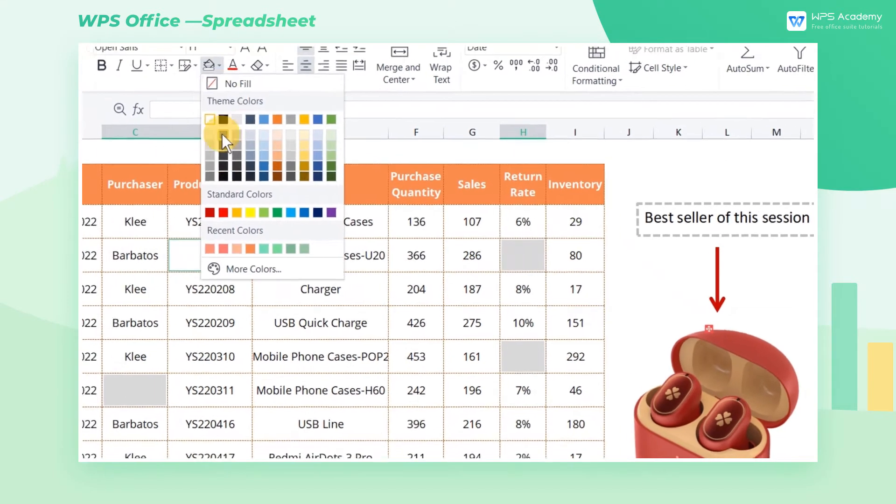
click(248, 213)
Select all objects on the Example sheet using the Objects option of Go To
key(ctrl+g)
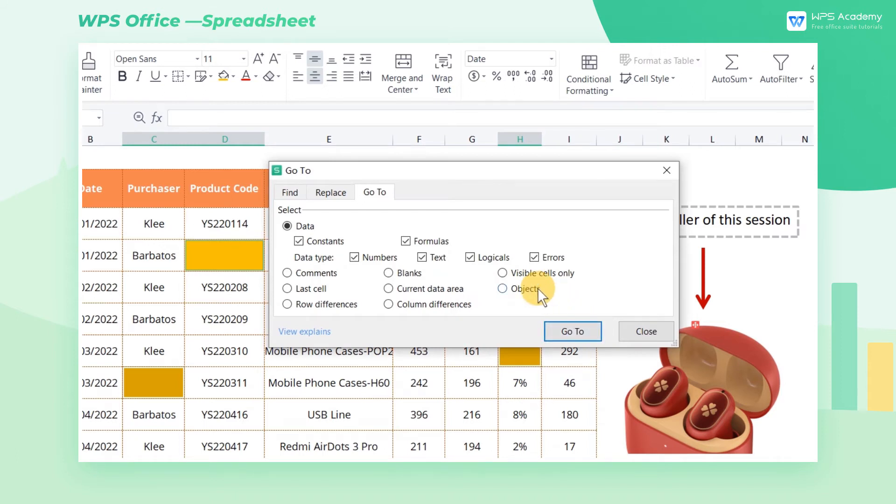
click(537, 289)
click(575, 339)
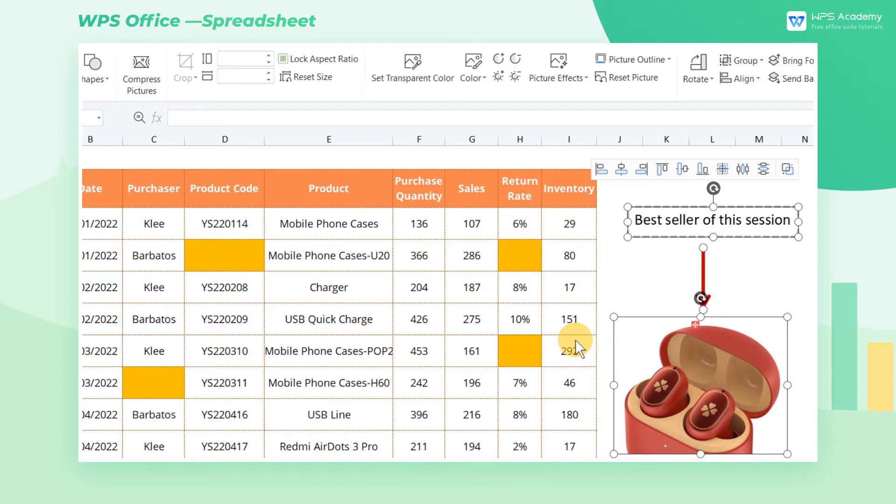
key(ctrl+g)
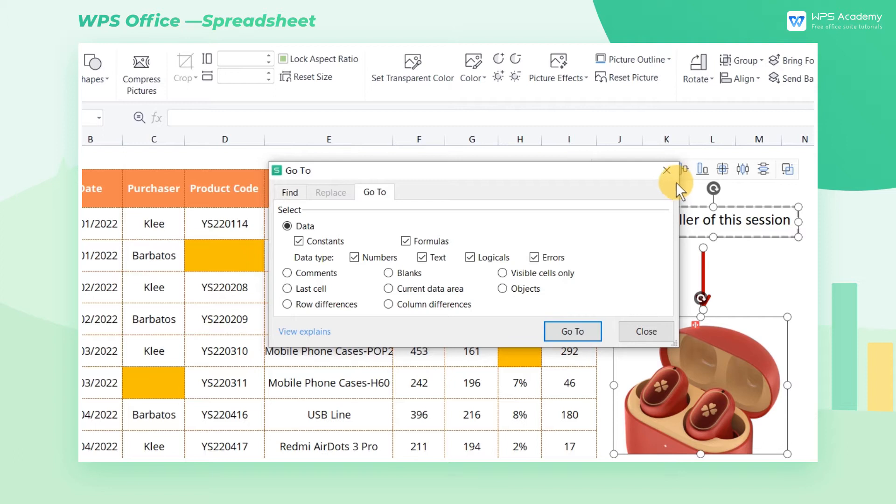
click(667, 171)
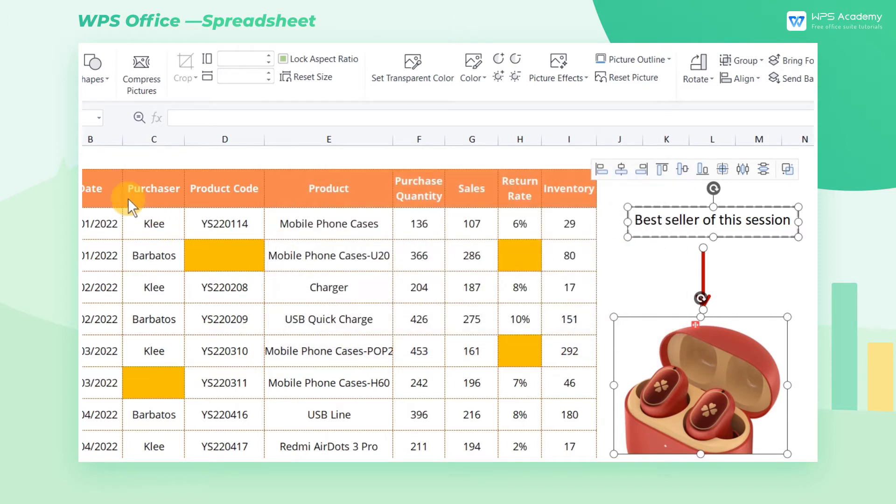
Select only the constants in table B2:I10 using Go To, with formulas excluded
drag(109, 186, 566, 447)
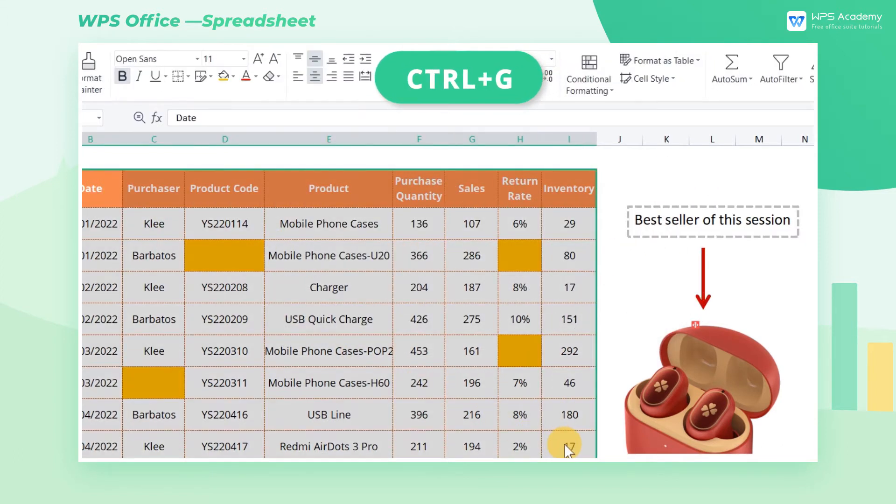
key(ctrl+g)
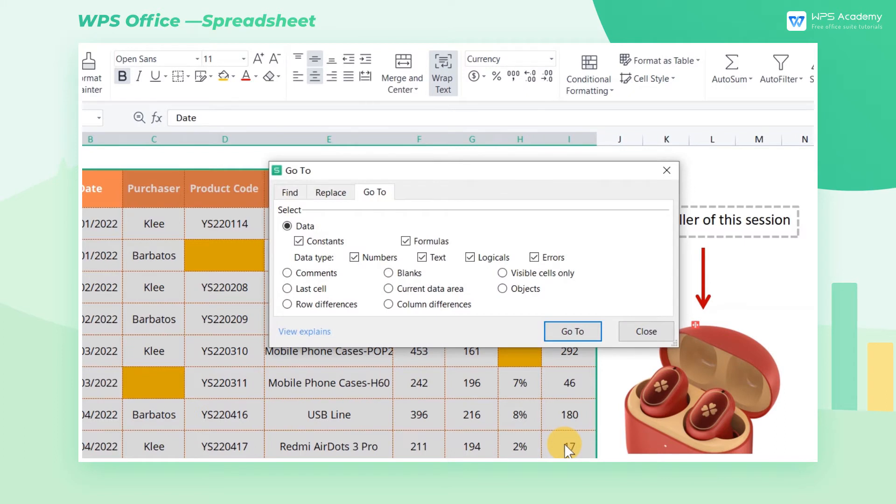
click(405, 241)
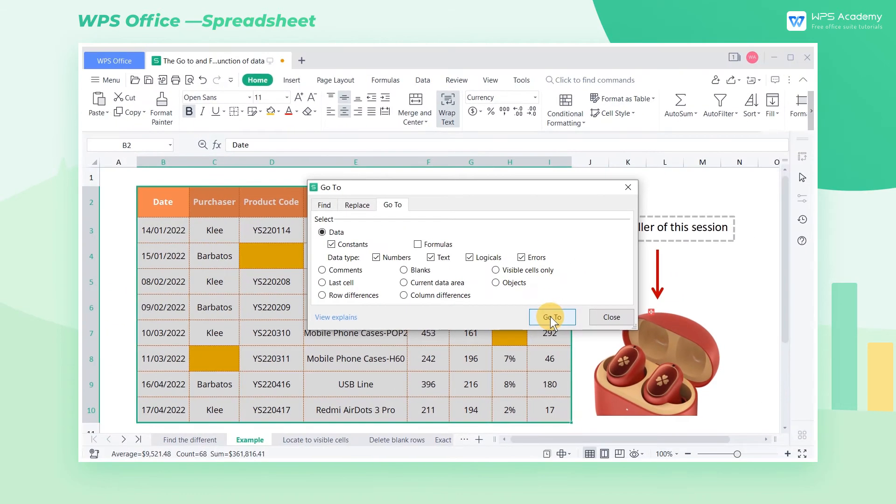
click(550, 317)
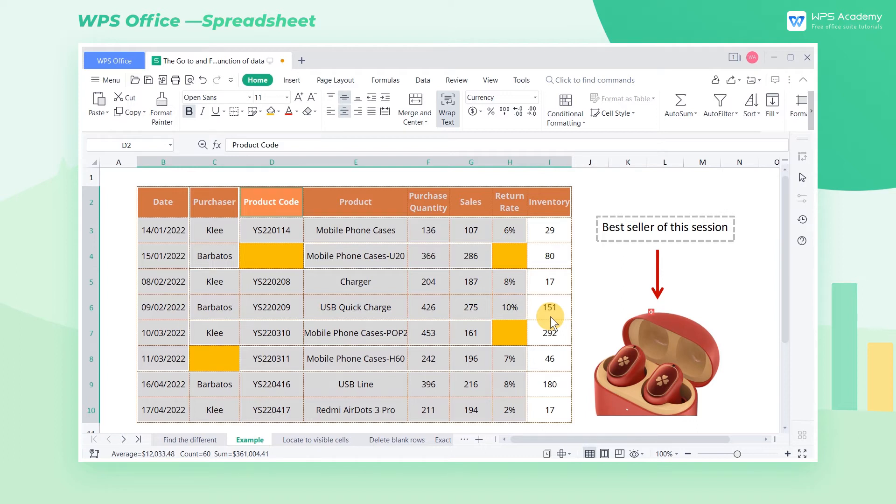
Inspect the formulas behind the Inventory values in cells I3 to I6
double_click(550, 230)
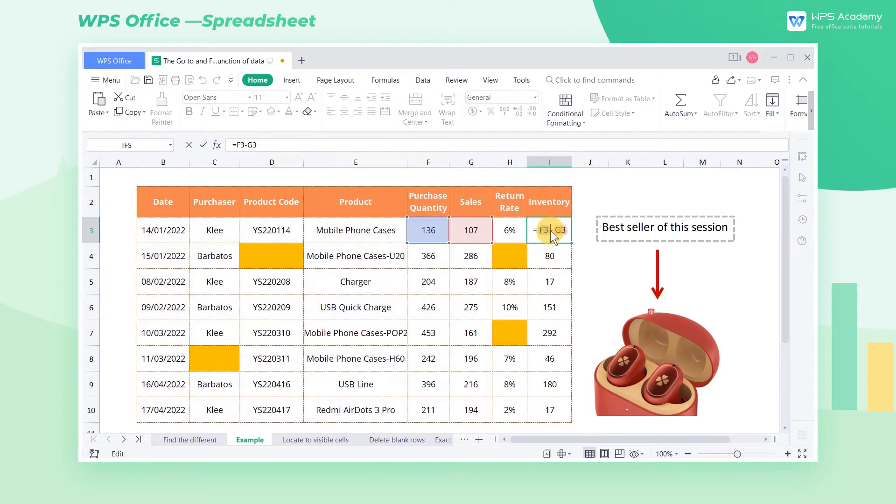
double_click(548, 261)
click(549, 282)
double_click(549, 282)
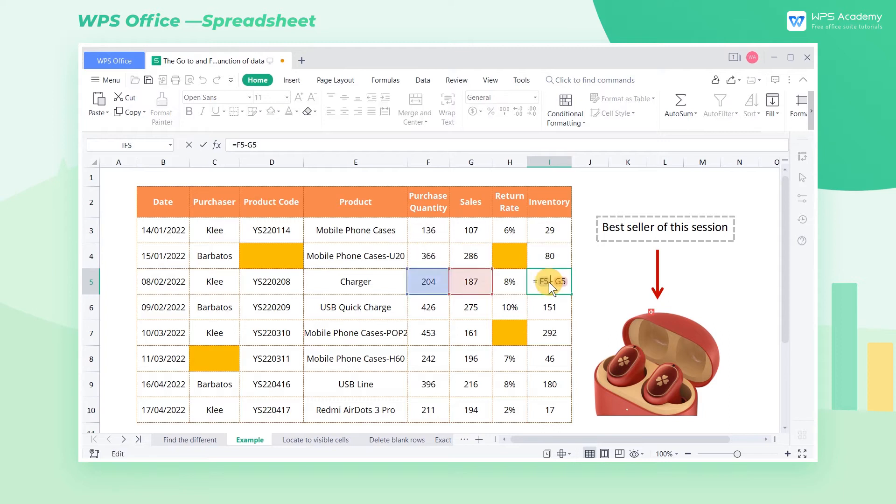
double_click(549, 304)
key(Return)
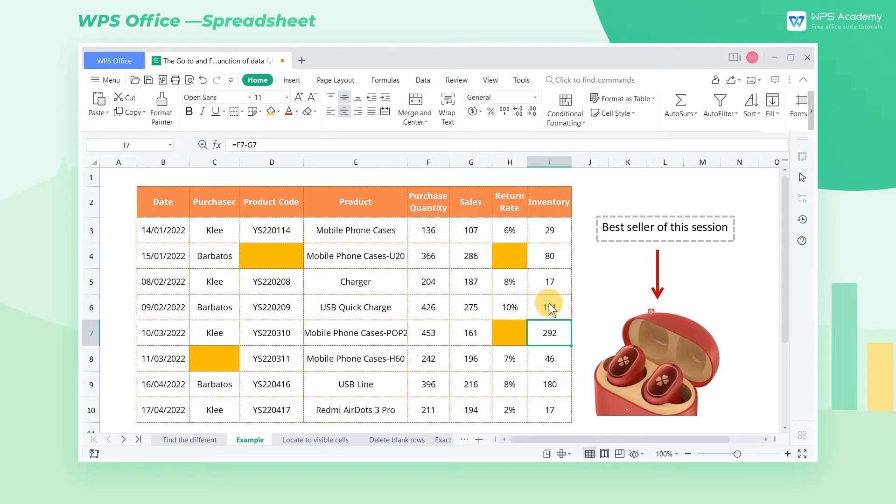
Select only the formula cells in table B2:I10 using Go To, with constants excluded
click(151, 201)
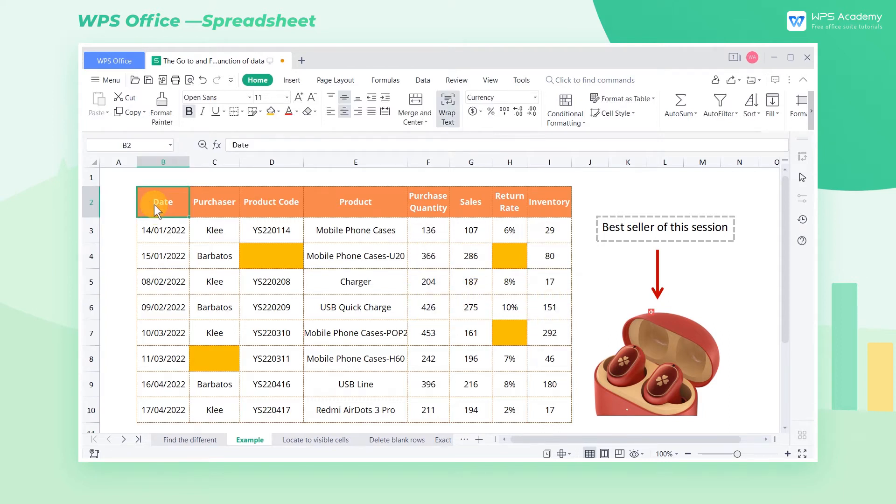
key(ctrl+a)
key(ctrl+g)
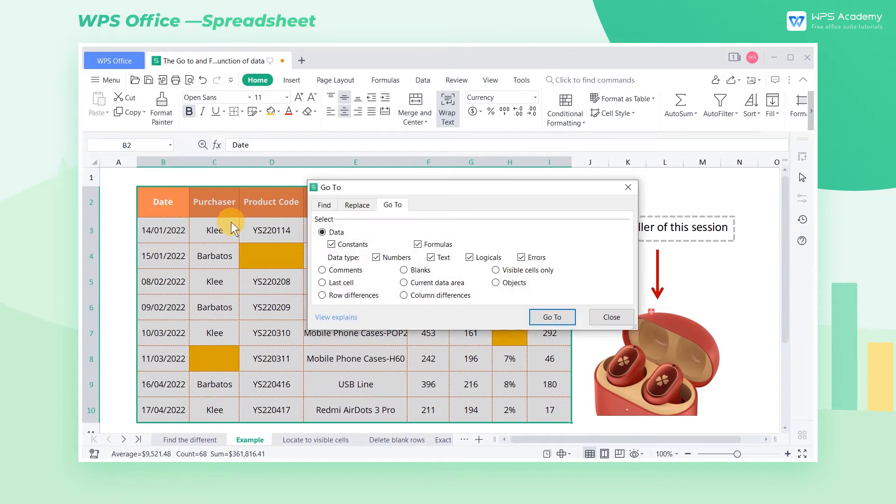
click(559, 317)
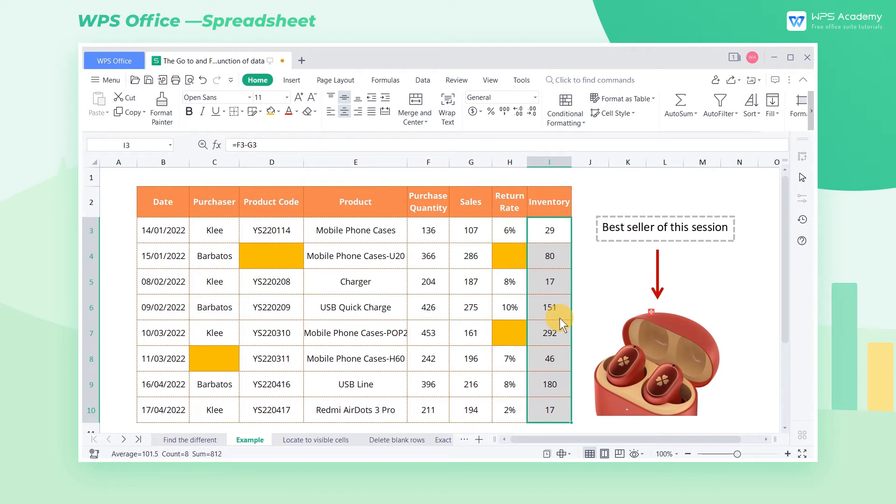
key(ctrl+g)
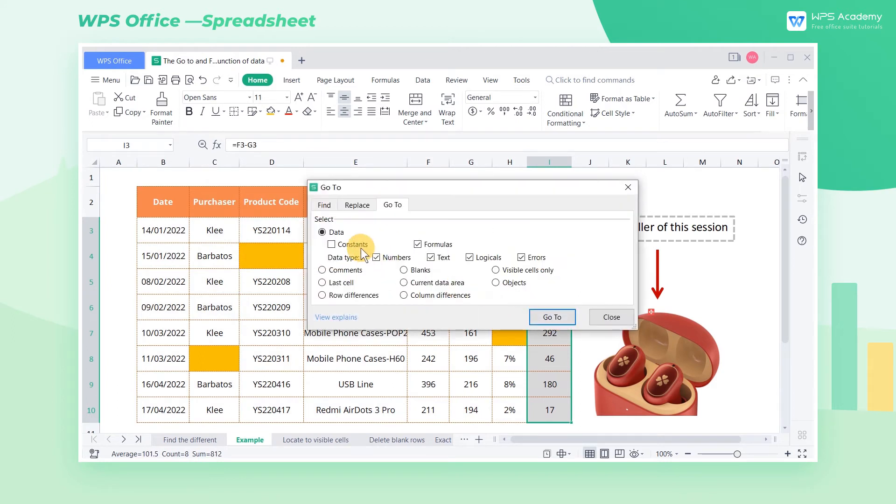
click(516, 272)
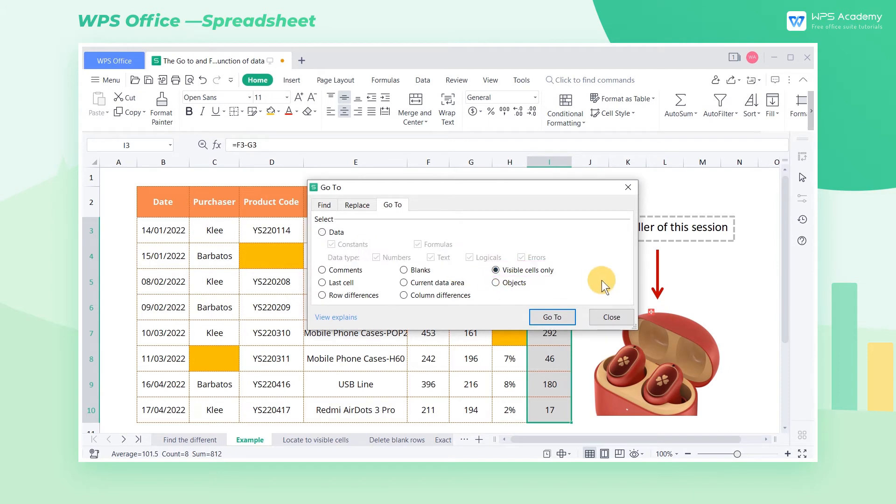
click(627, 189)
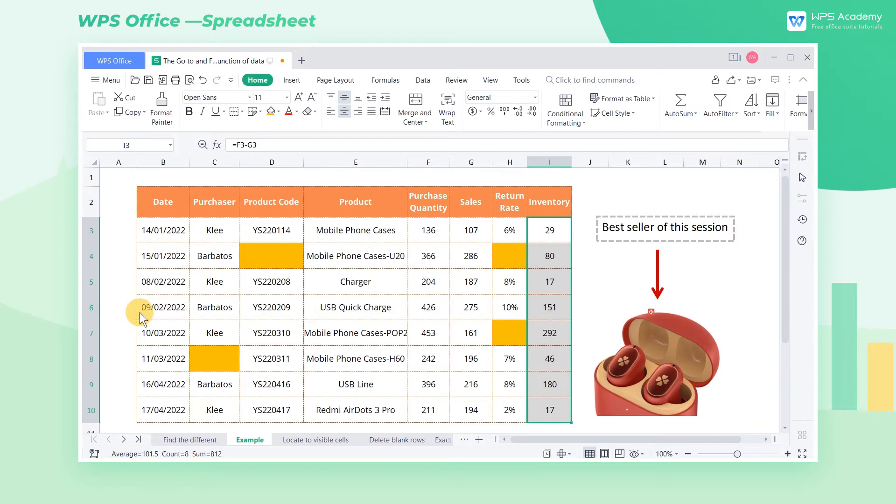
Hide rows 5 to 8 of the Example sheet
drag(90, 283, 91, 357)
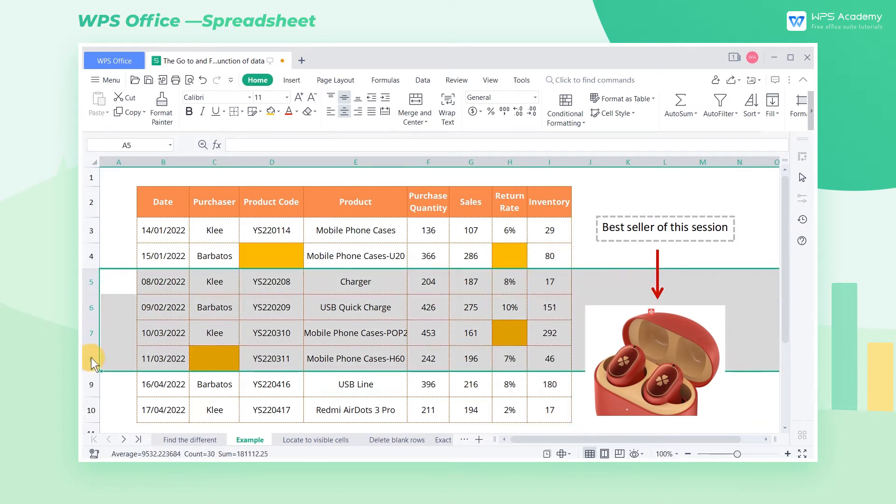
right_click(91, 357)
click(122, 502)
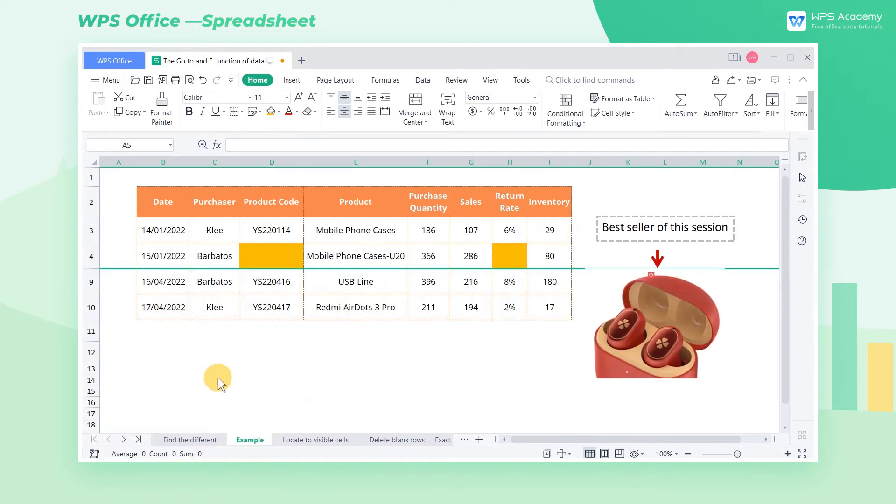
Copy table B2:I10 with its hidden rows from the Example sheet to cell A1 of the Locate to visible cells sheet
drag(169, 203, 547, 315)
key(ctrl+c)
click(318, 439)
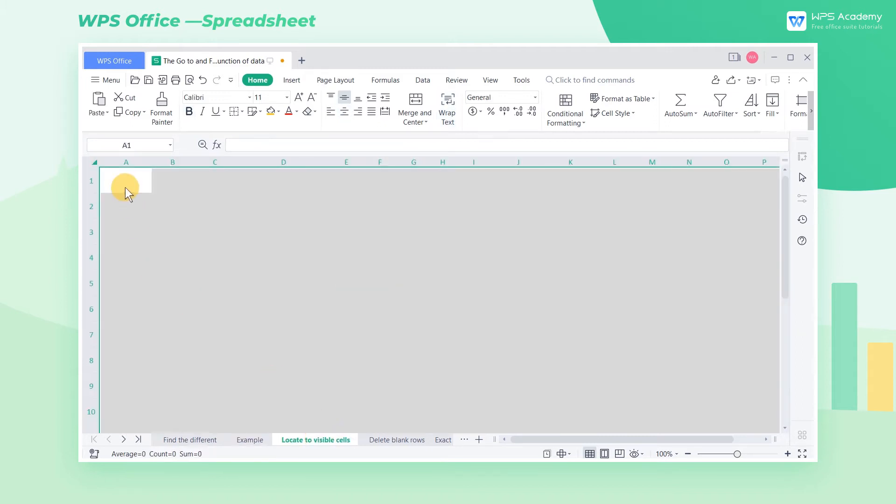
key(ctrl+v)
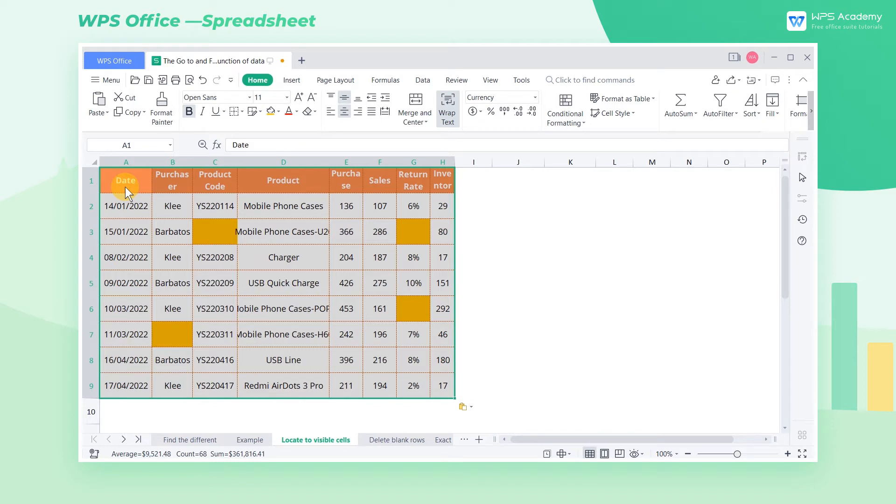
Select only the visible cells of table B2:I10 on the Example sheet using Go To and copy them
click(250, 439)
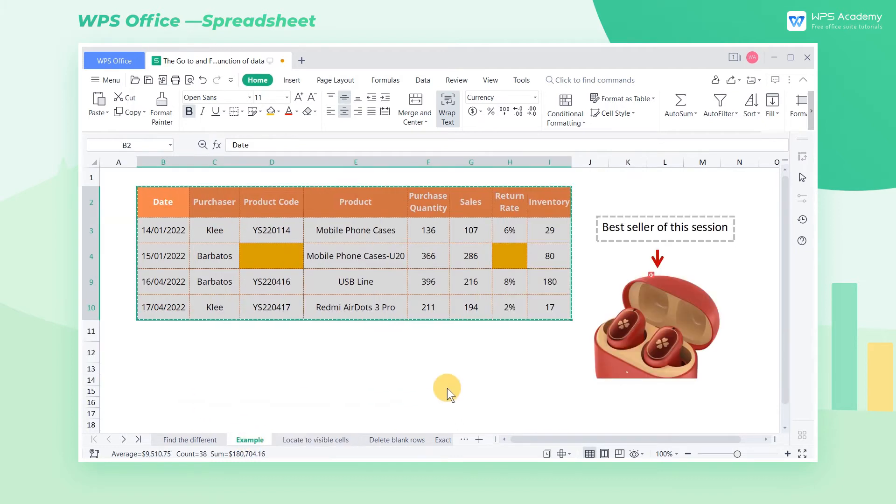
drag(166, 208, 550, 311)
key(ctrl+g)
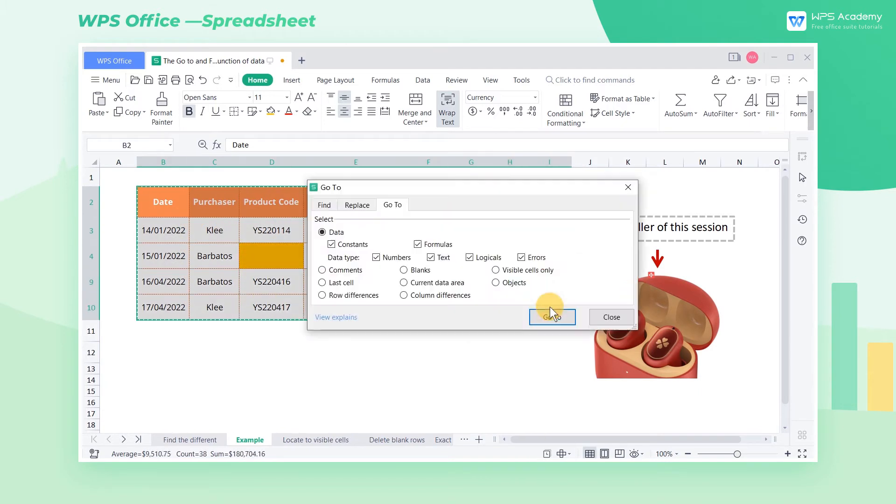
click(539, 271)
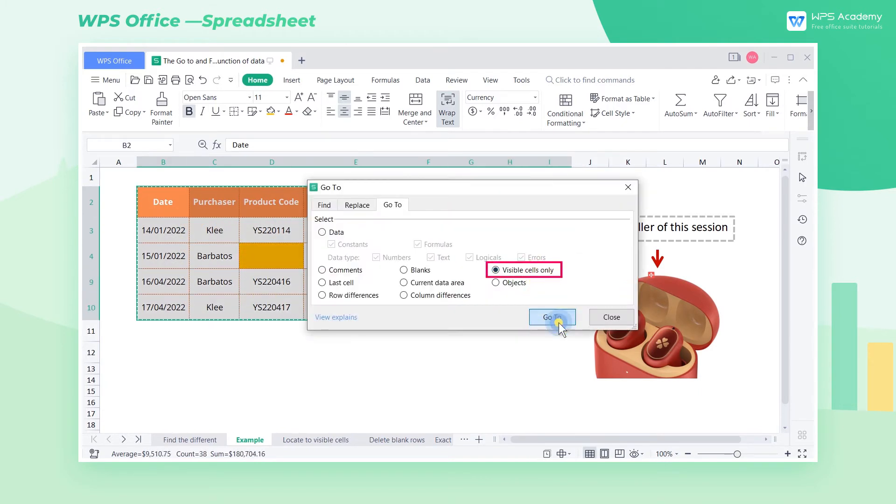
click(559, 323)
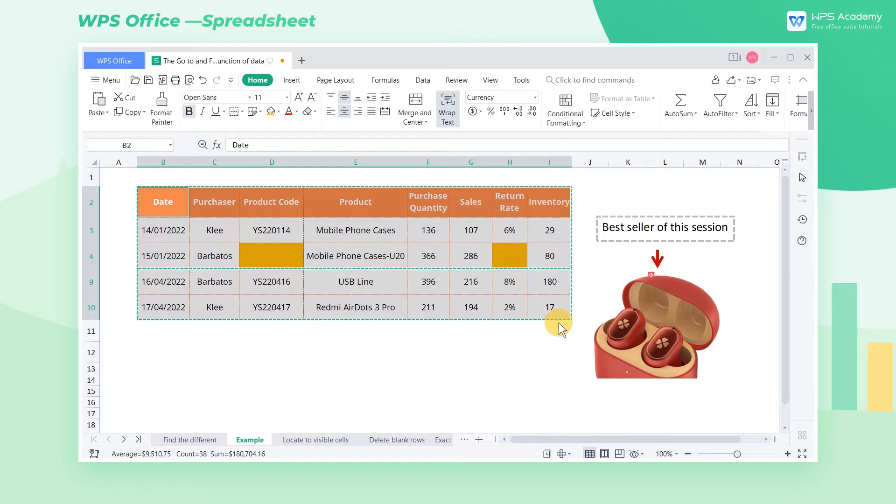
Paste the copied visible cells at A11 of the Locate to visible cells sheet
click(284, 440)
scroll(121, 364, down, 1)
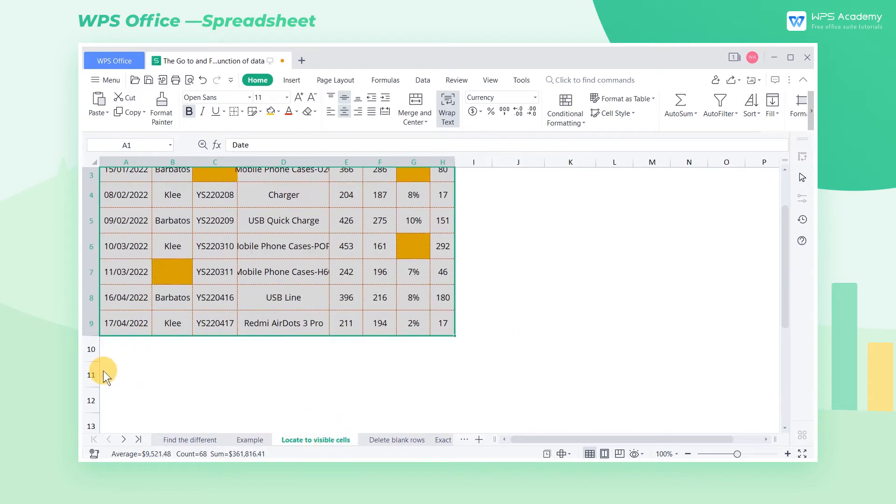
click(109, 374)
key(ctrl+v)
scroll(528, 348, down, 1)
scroll(528, 343, down, 1)
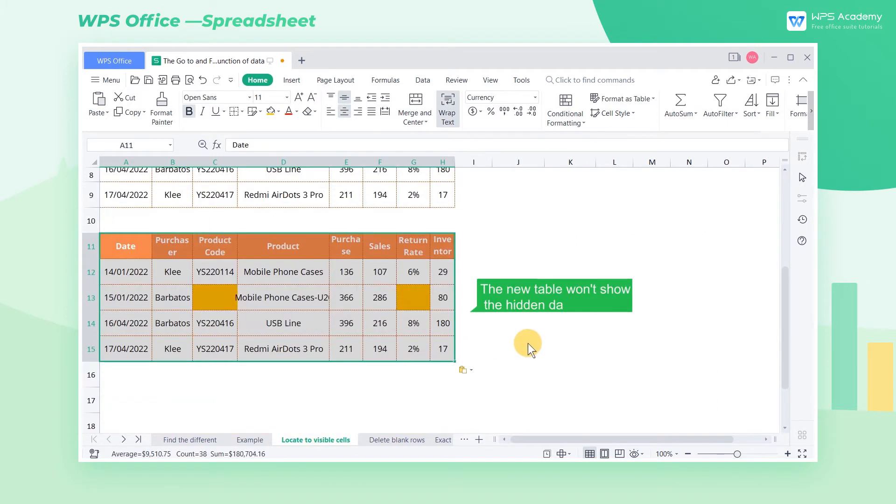
click(526, 343)
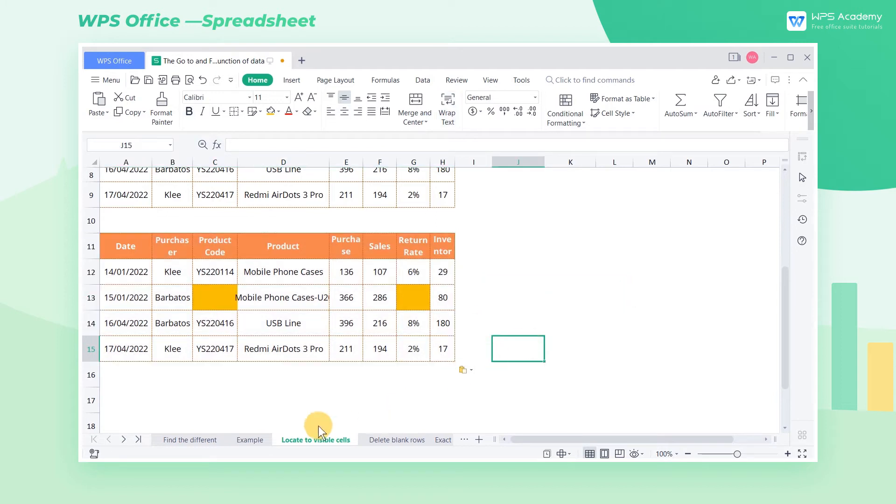
Reselect table B2:I10 on the Example sheet, limit the selection to visible cells without the Go To dialog, and copy it
click(256, 441)
drag(176, 206, 547, 309)
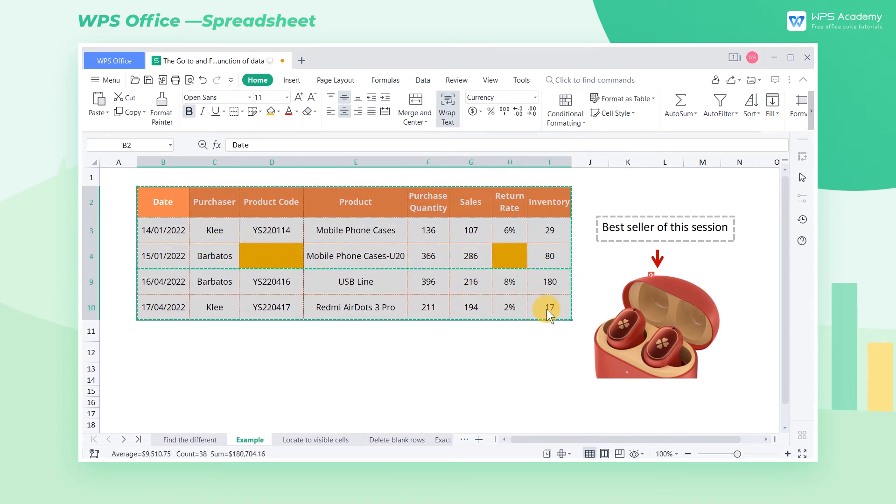
key(alt+semicolon)
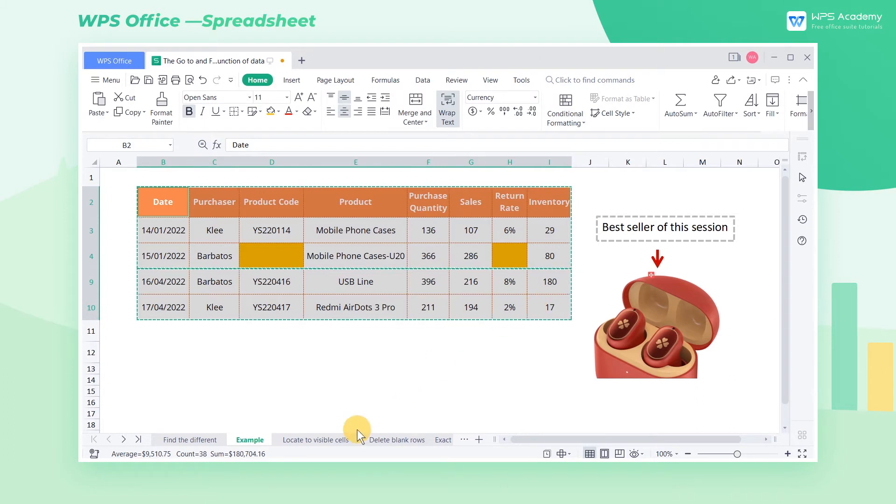
Paste the copied visible cells at A17 of the Locate to visible cells sheet and increase the height of row 21
click(325, 443)
scroll(259, 366, down, 2)
click(127, 272)
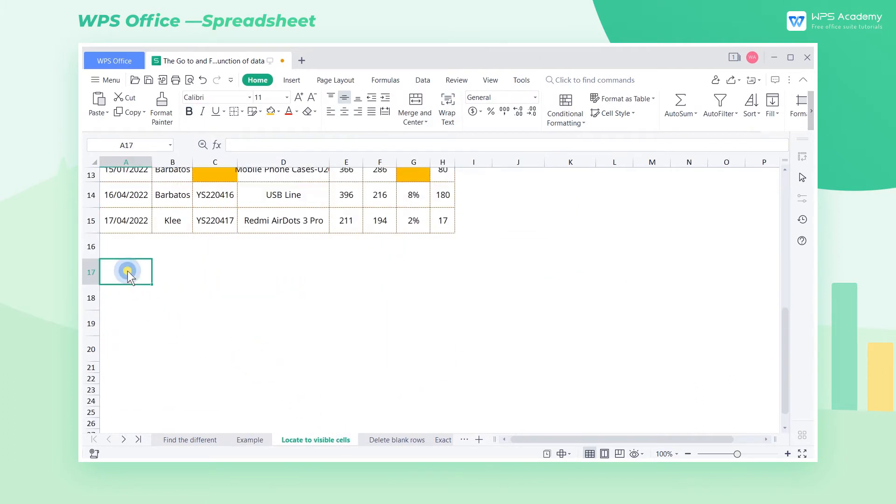
key(ctrl+v)
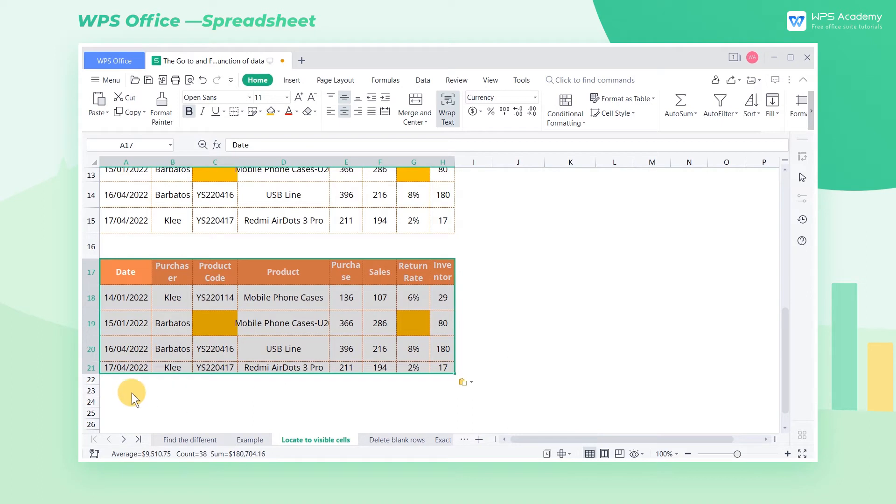
drag(97, 372, 97, 389)
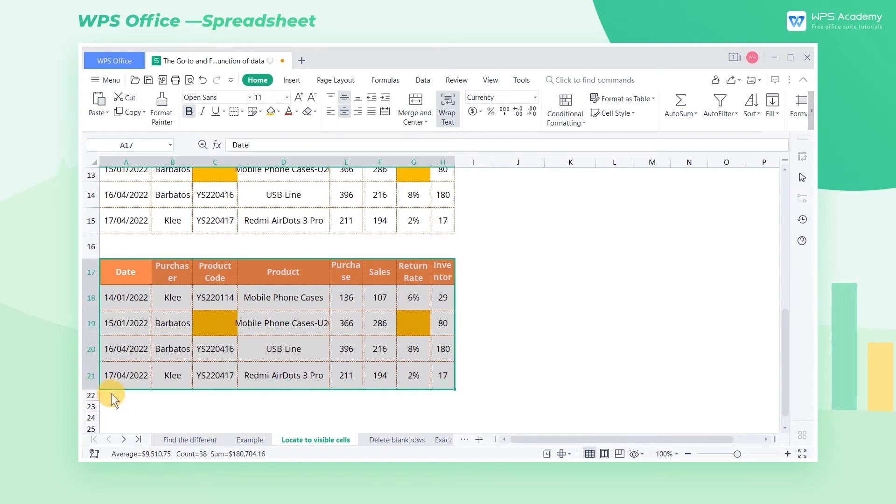
click(535, 350)
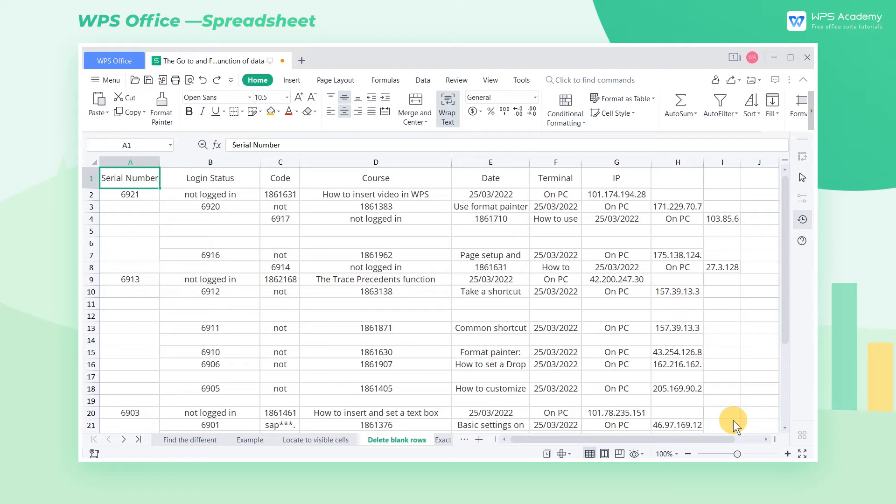
Examine the blank cells in column A and the blank rows 5–6 and 11–12 of the Delete blank rows sheet
drag(150, 206, 145, 264)
drag(93, 229, 91, 243)
drag(86, 301, 87, 314)
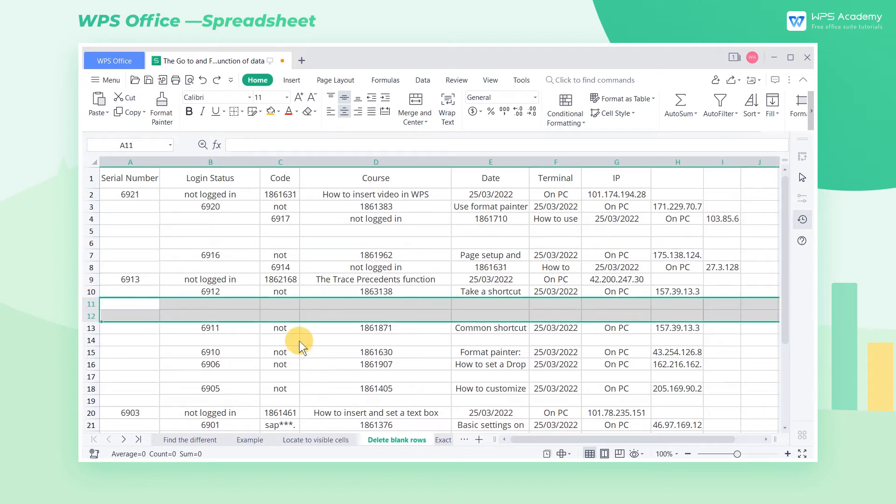
click(762, 393)
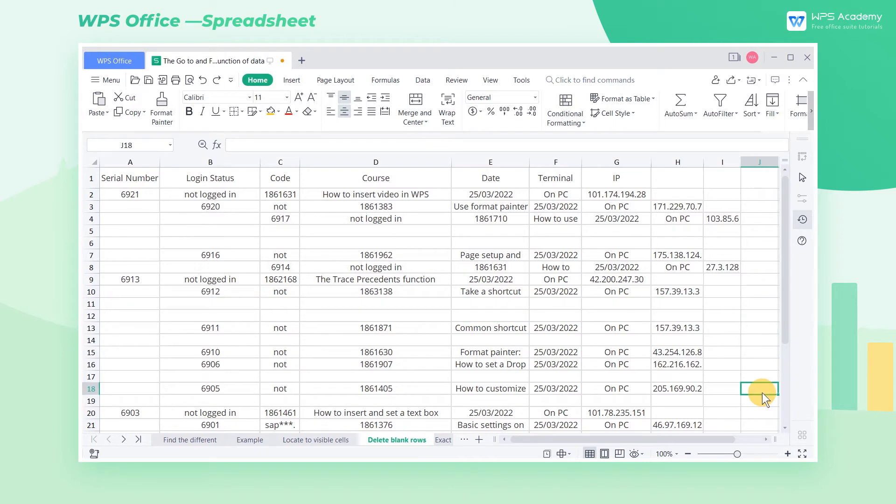
Select all blank cells on the Delete blank rows sheet using Go To and delete them, shifting the remaining cells left
click(141, 180)
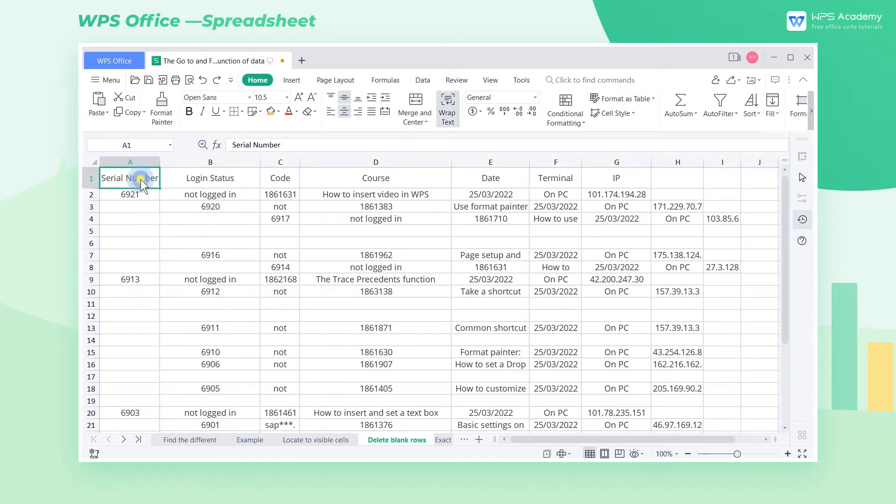
key(ctrl+a)
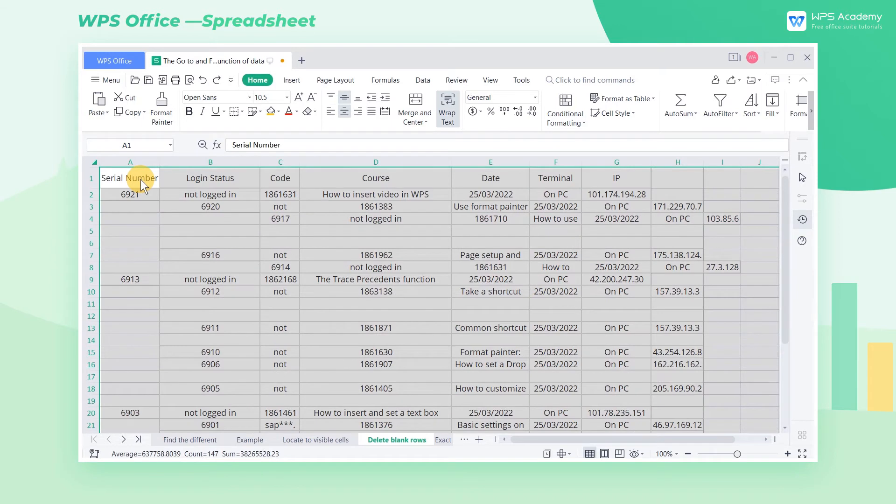
key(ctrl+g)
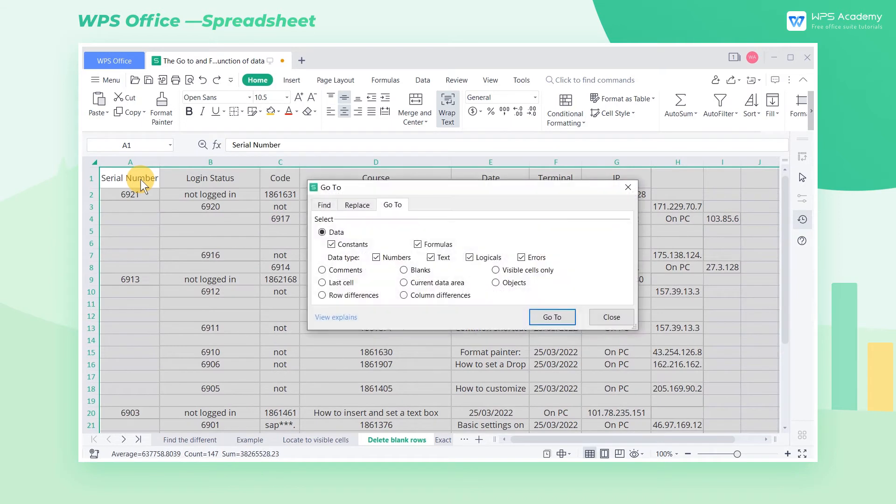
click(406, 271)
click(564, 320)
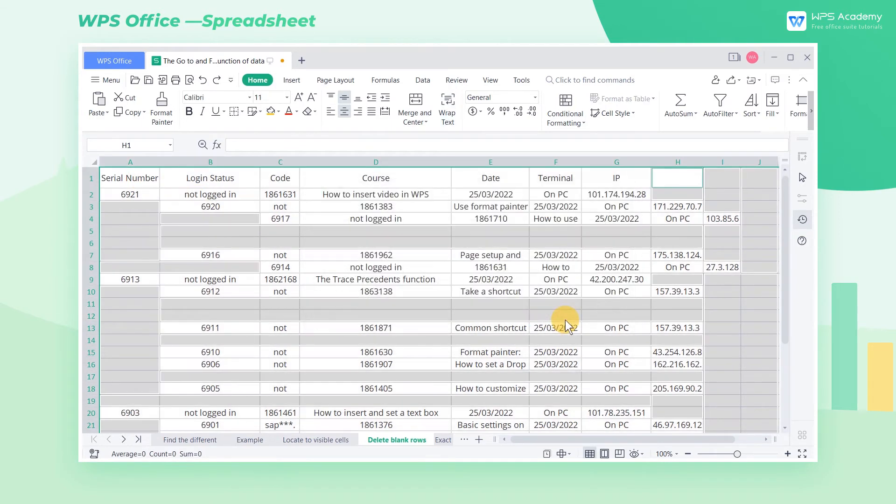
right_click(508, 243)
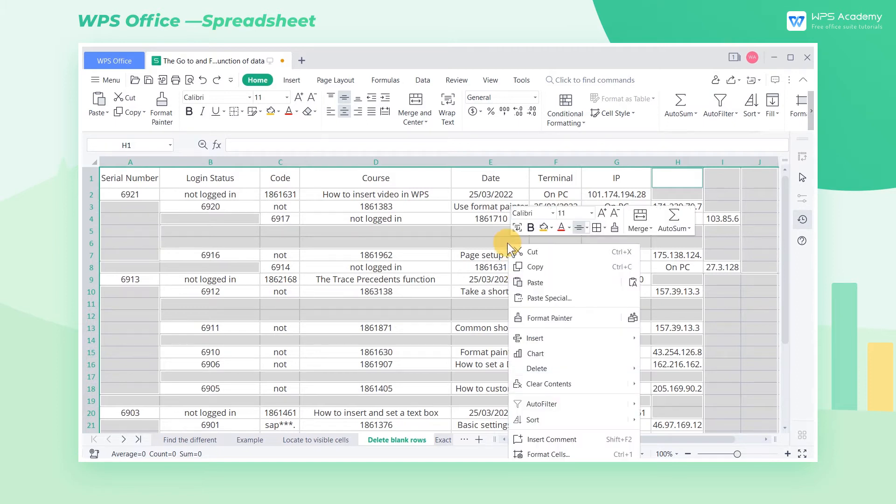
mouse_move(592, 367)
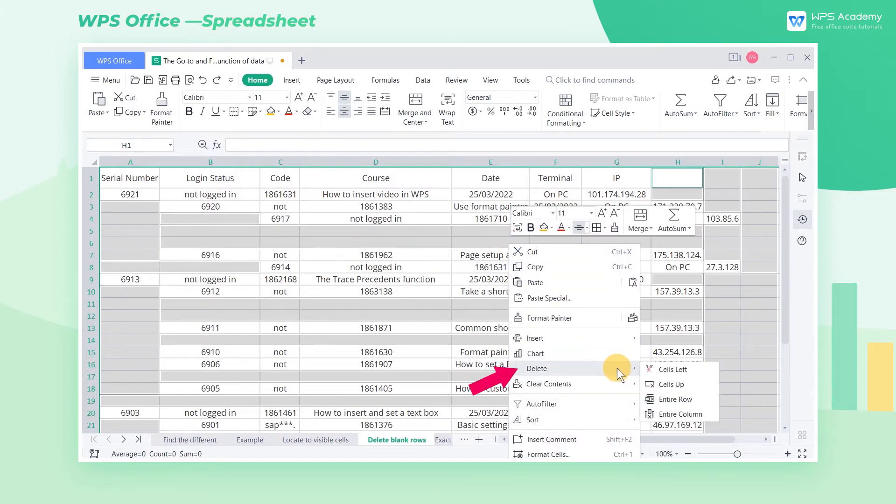
click(673, 369)
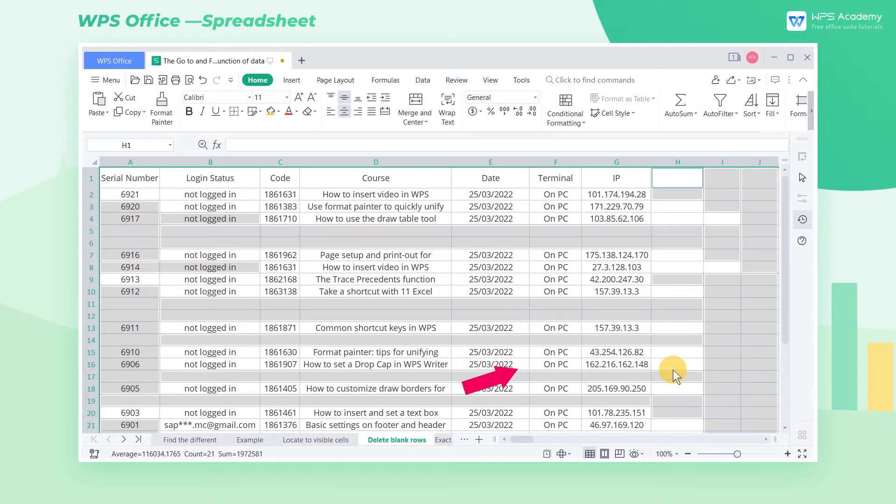
Select the remaining blank cells using Go To and delete them, shifting the cells below up
click(684, 235)
key(ctrl+g)
click(404, 270)
click(540, 318)
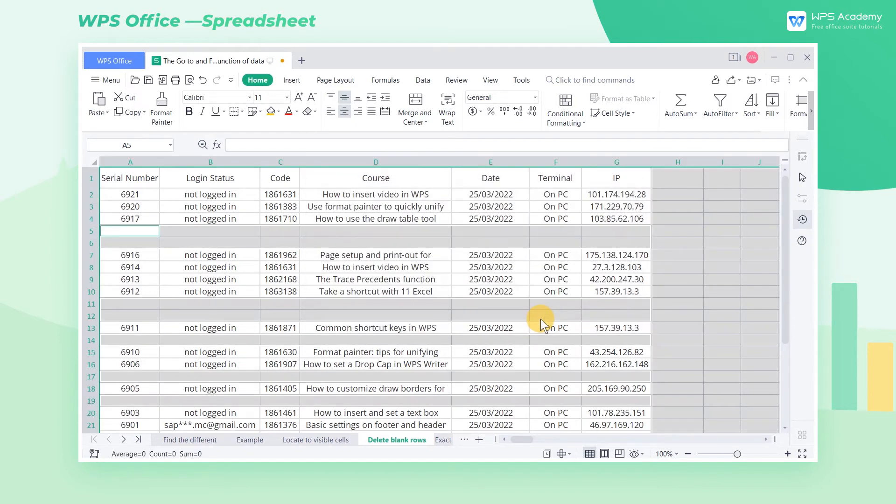
right_click(558, 241)
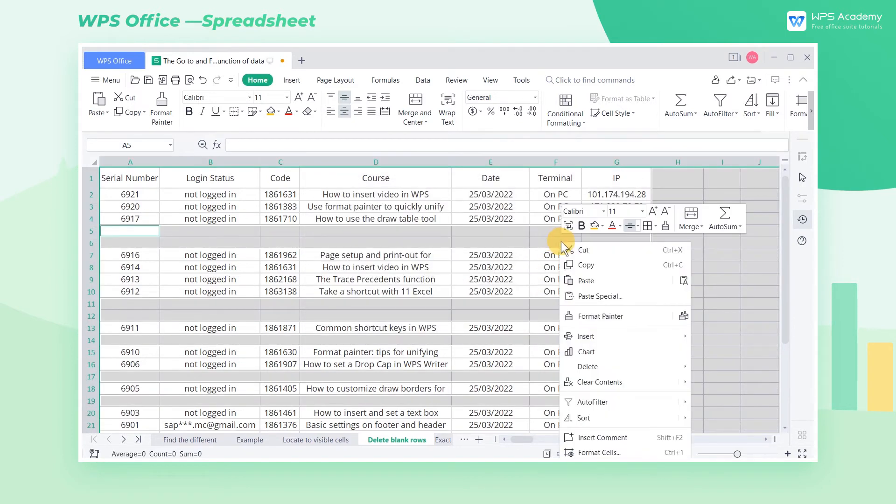
mouse_move(640, 363)
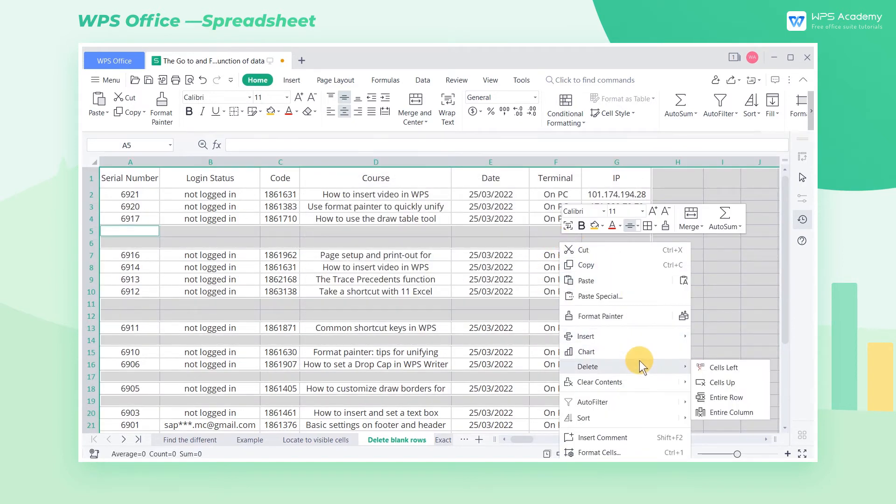
click(723, 385)
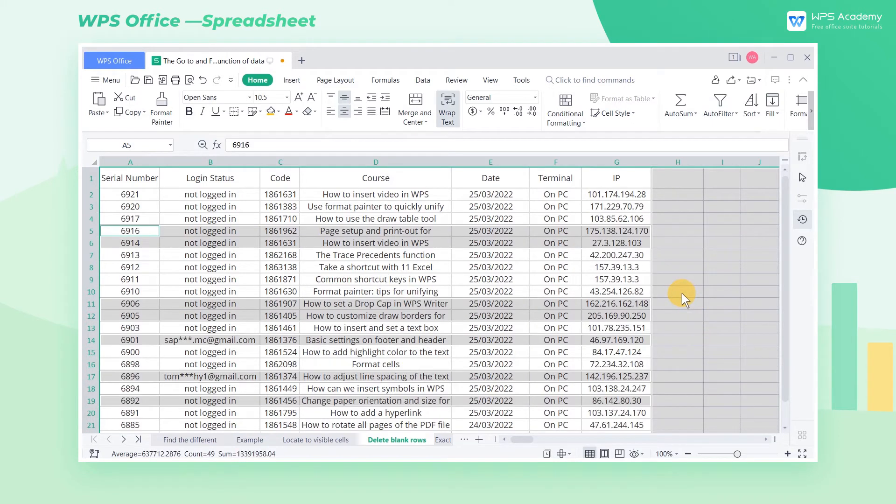
click(682, 293)
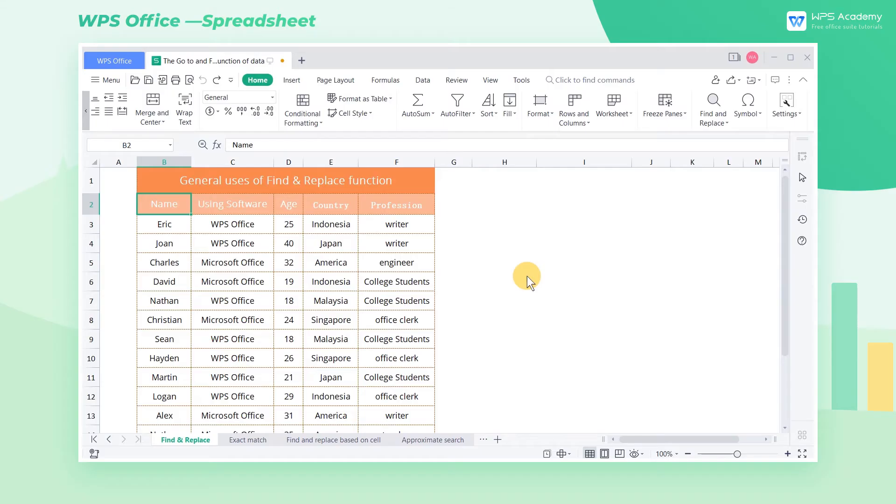
Select the table B2:F16 on the Find & Replace sheet and find all cells containing "wps office"
drag(175, 209, 415, 382)
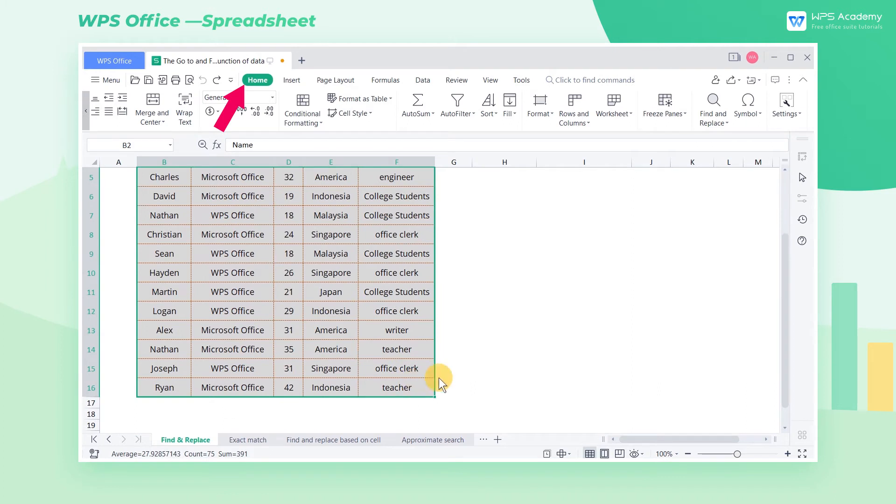
click(713, 122)
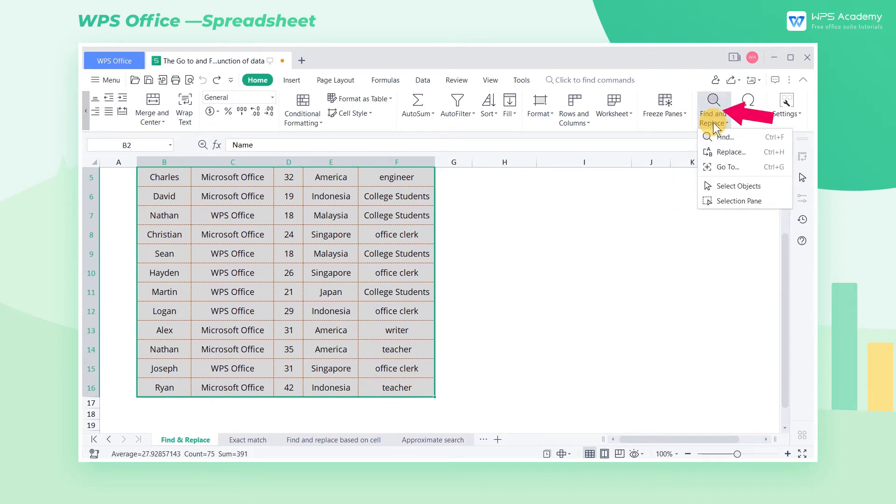
click(718, 136)
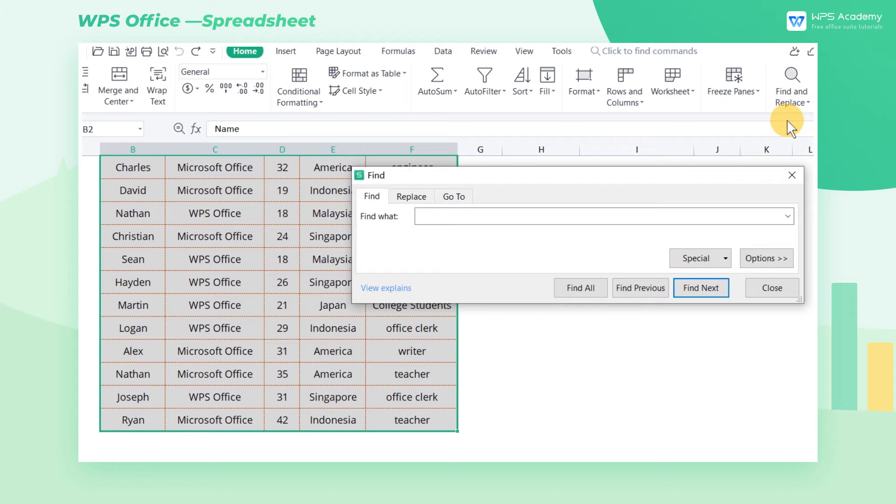
click(514, 215)
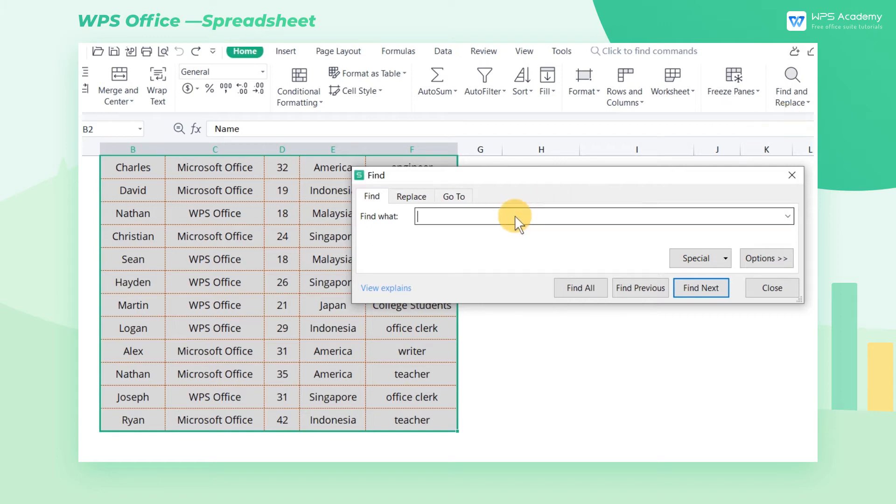
text(wps )
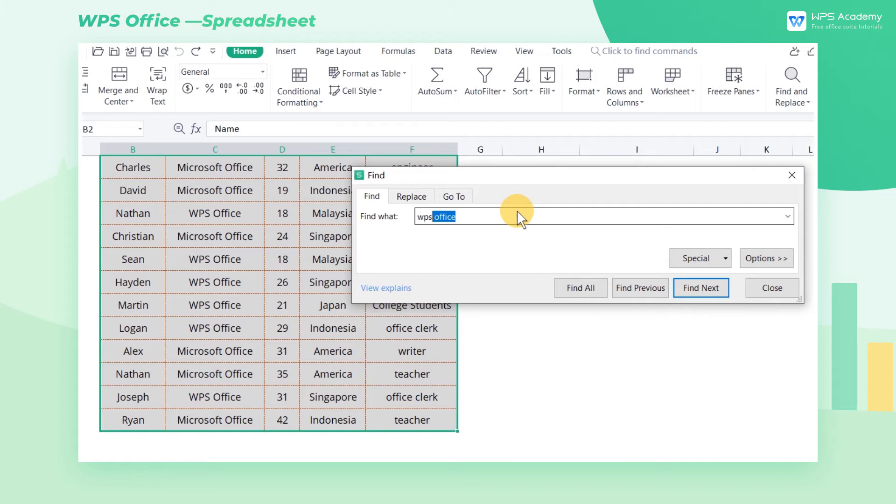
text(office)
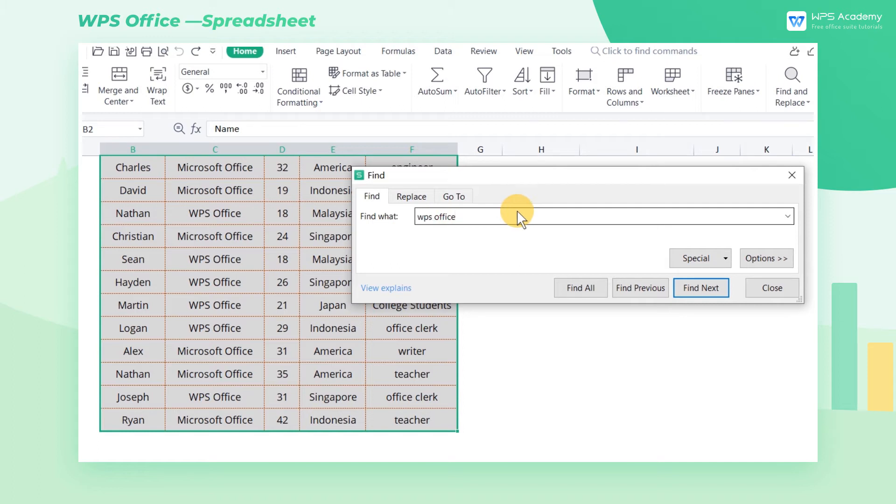
click(704, 284)
drag(788, 171, 699, 175)
click(590, 294)
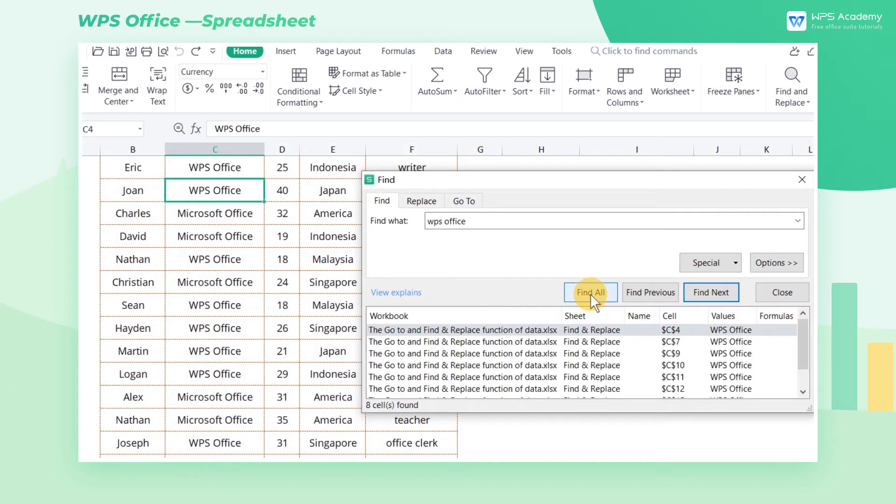
Go to the matches in cells C7, C10 and C12 from the list of found cells
click(451, 343)
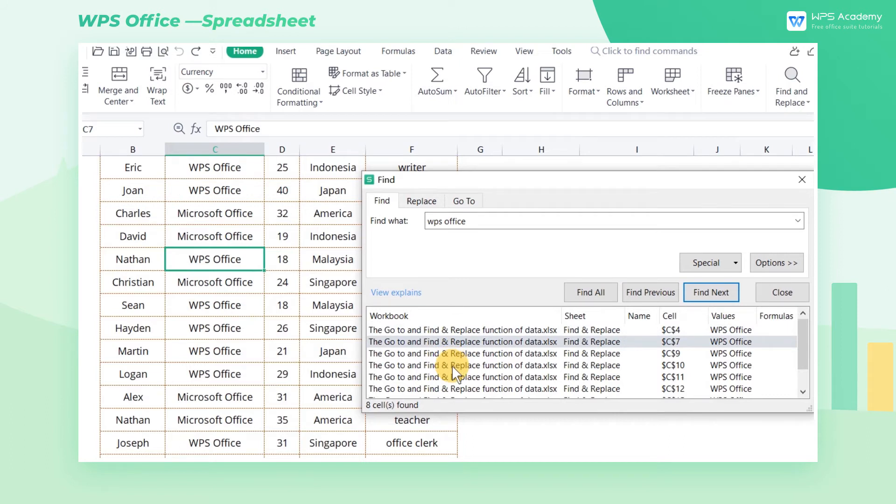
click(452, 365)
click(458, 387)
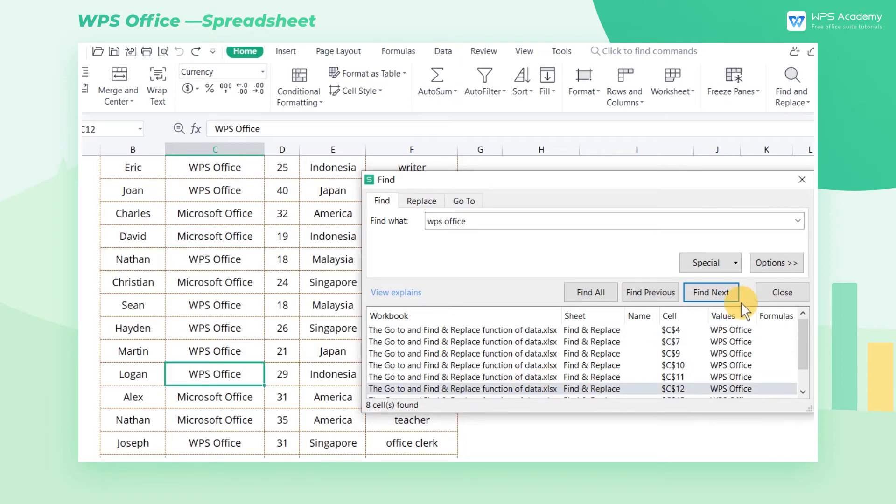
Expand the search options and examine the Format, Within and Look in choices
click(764, 264)
click(788, 225)
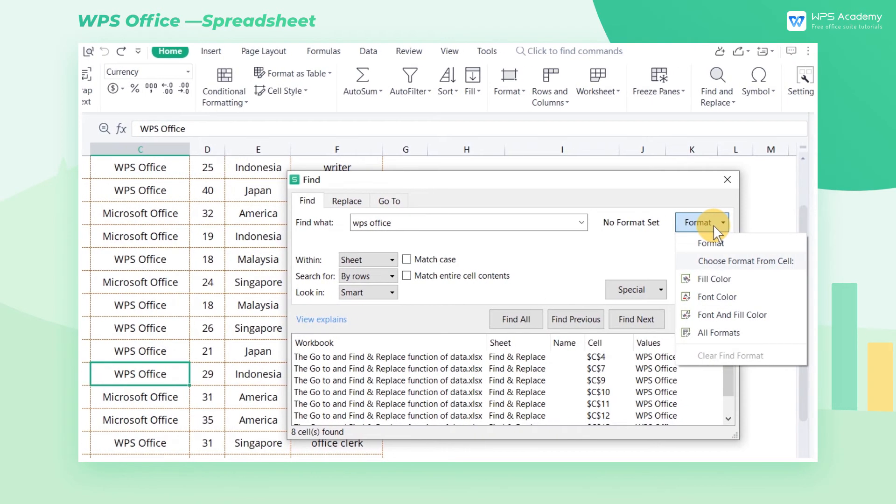
click(714, 224)
click(394, 261)
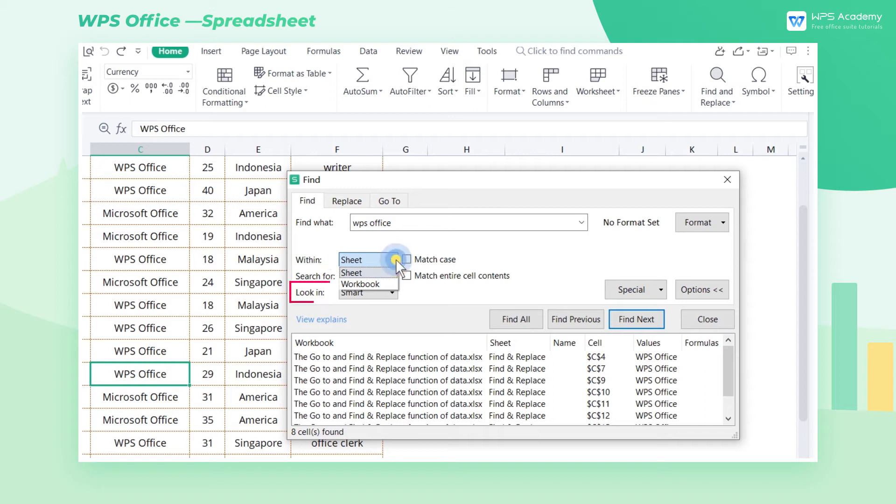
click(396, 260)
click(393, 292)
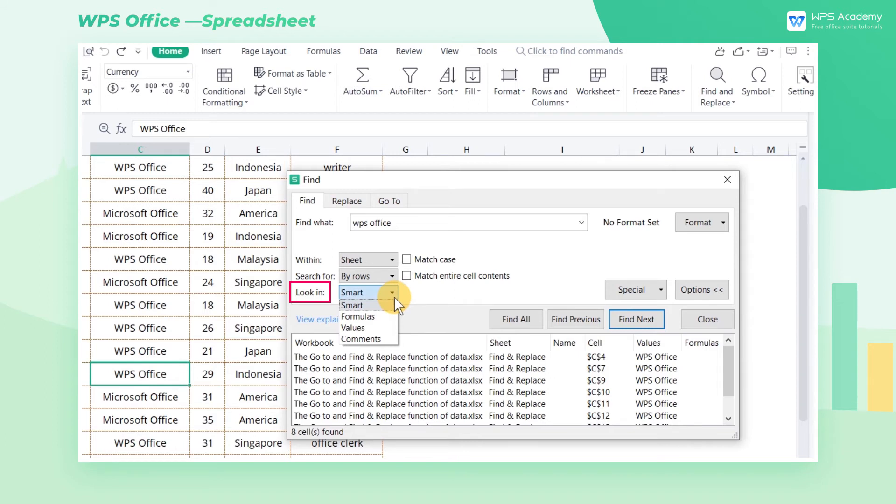
click(394, 296)
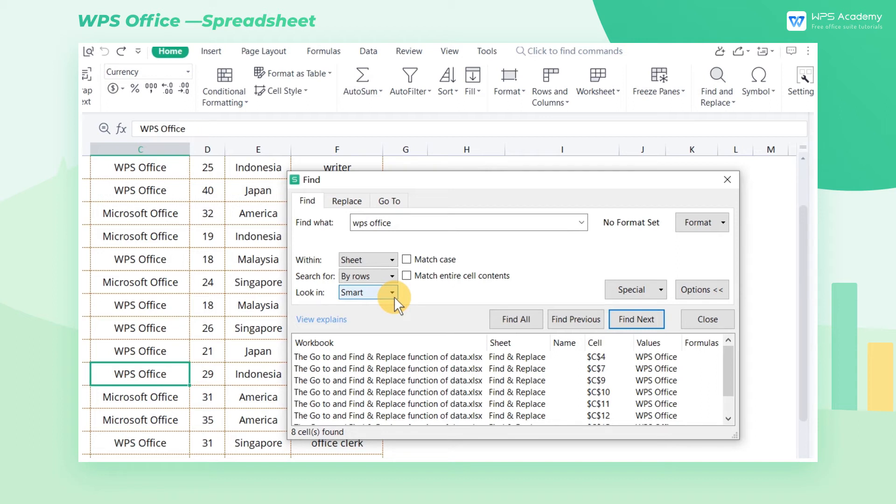
Replace all occurrences of "wps office" with "WPS Academy" and close the Replace dialog
click(349, 202)
click(379, 245)
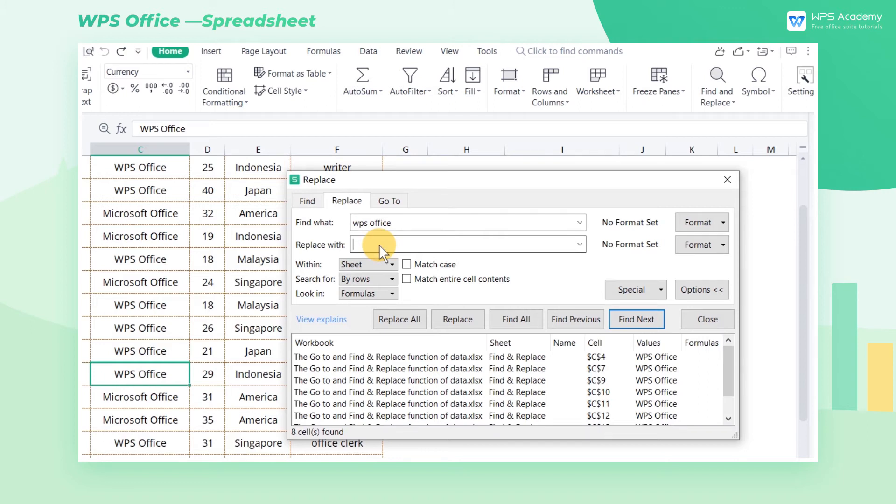
text(WPS Academy)
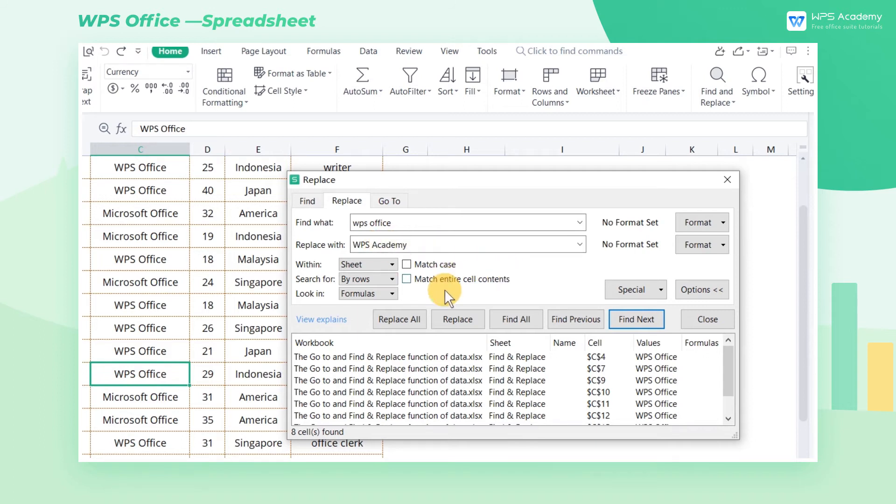
click(416, 315)
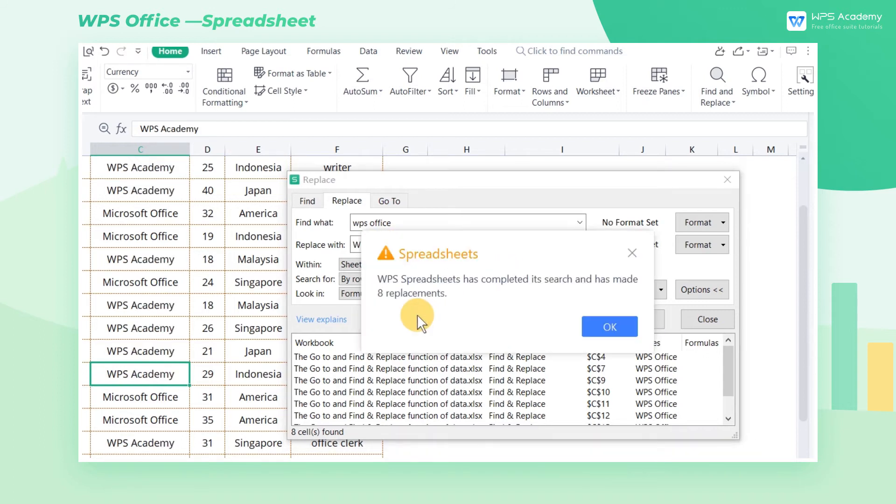
click(620, 333)
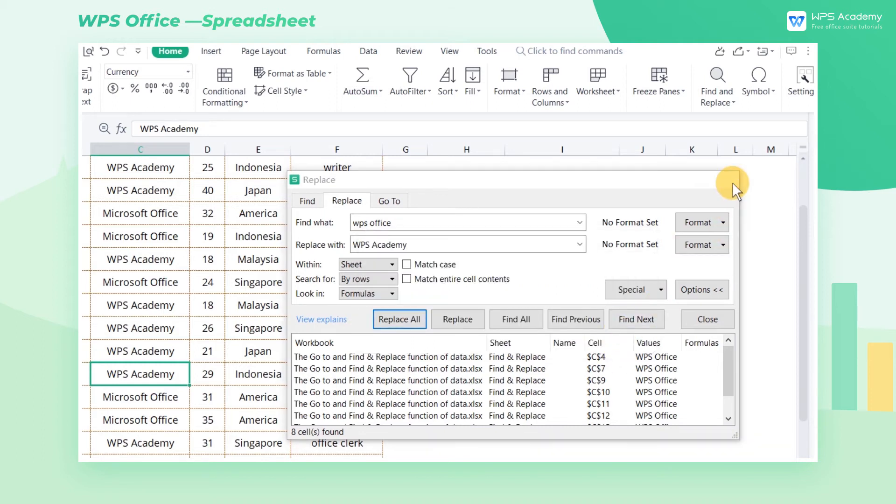
click(732, 183)
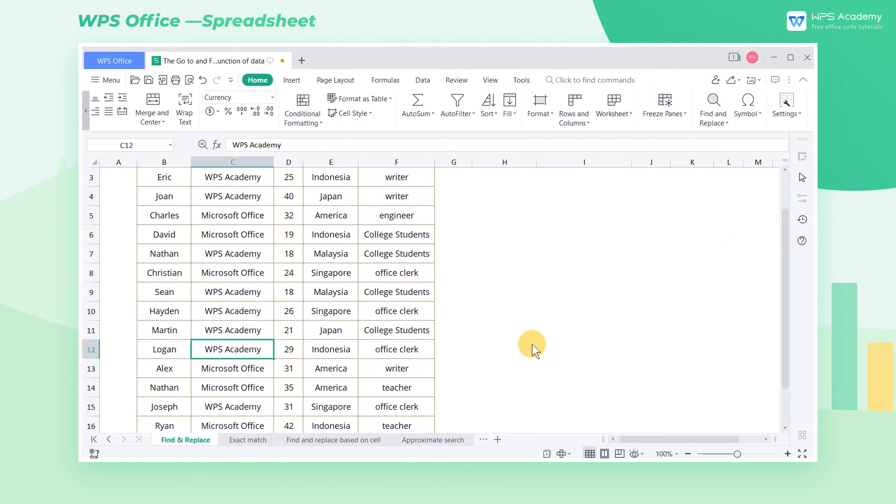
Remove all "WPS Academy" entries from the table B2:F16 by replacing them with nothing, and select cell H6
scroll(533, 344, down, 2)
drag(434, 391, 176, 206)
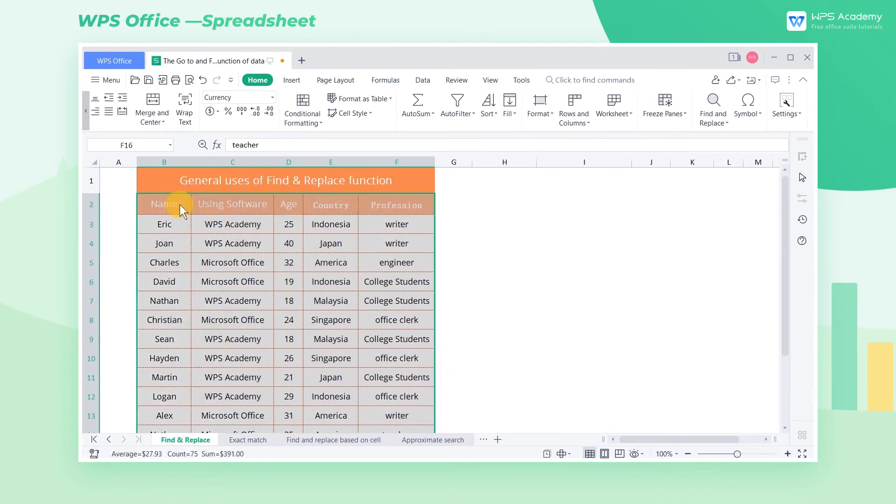
key(ctrl+h)
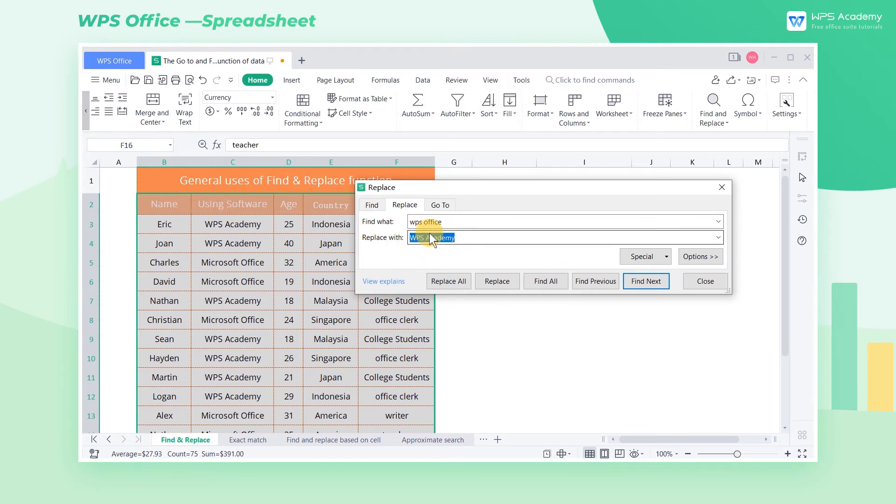
drag(461, 216, 361, 215)
text(WPS Academy)
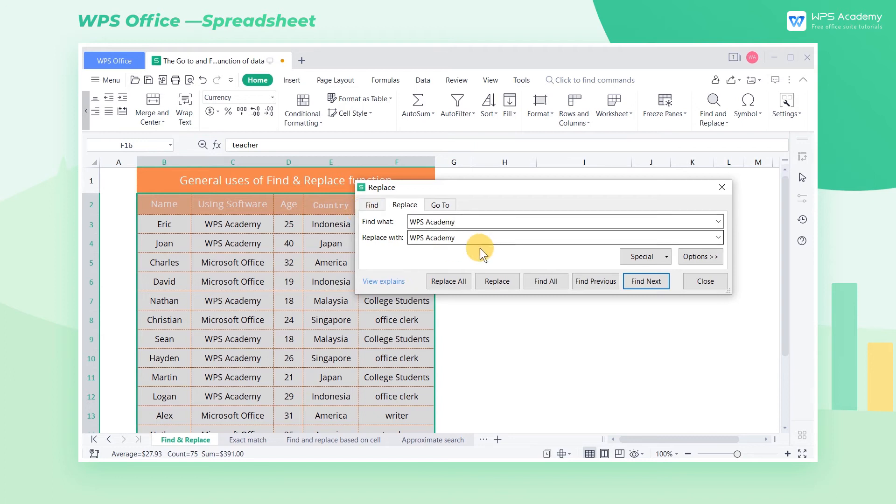
drag(483, 238, 380, 239)
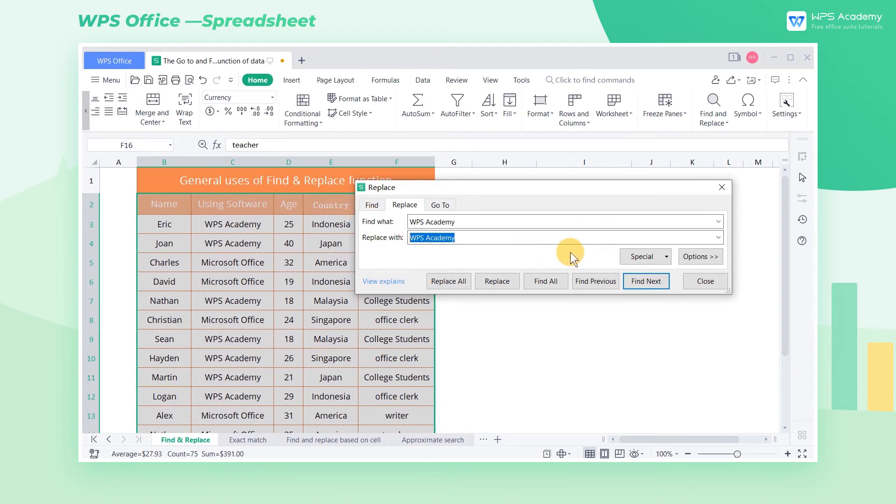
key(BackSpace)
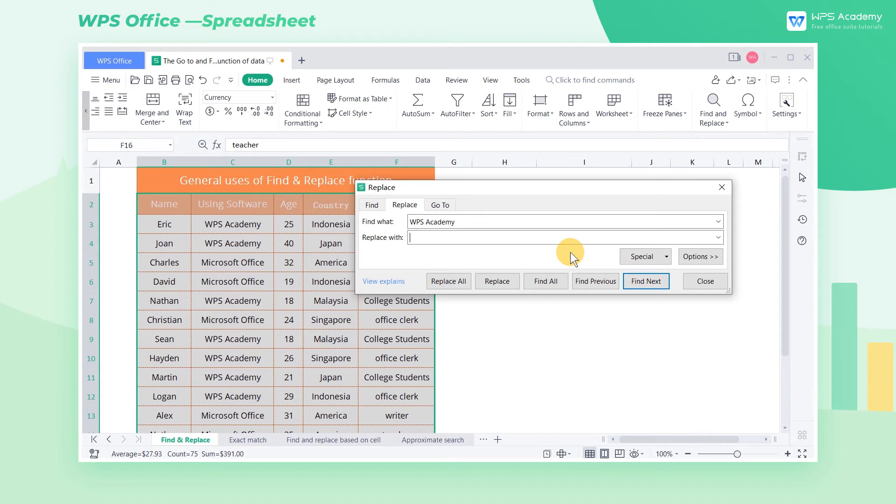
click(446, 279)
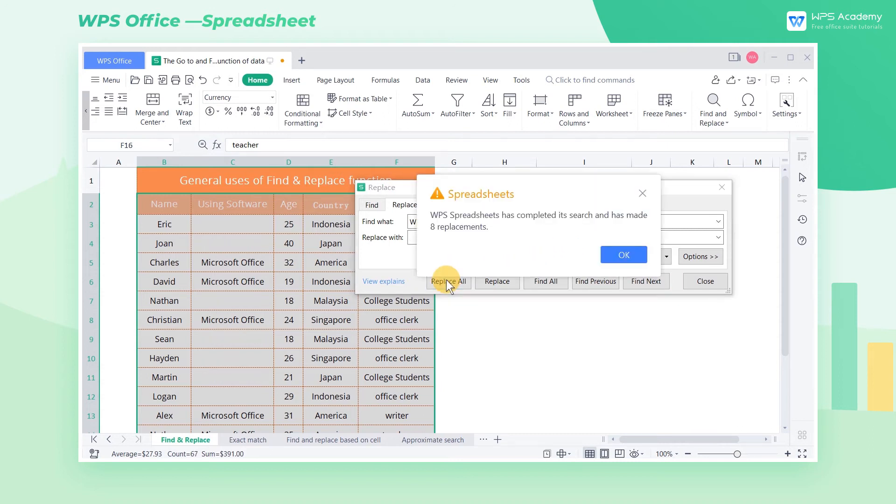
click(624, 254)
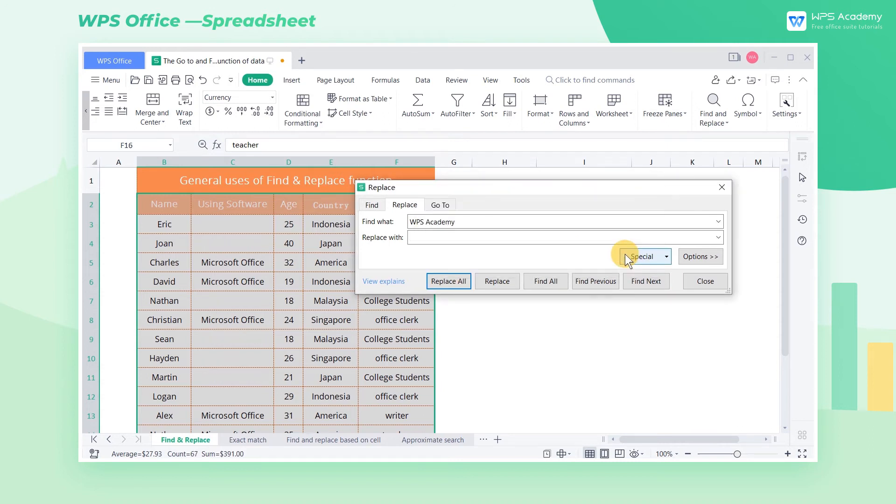
click(718, 189)
click(486, 280)
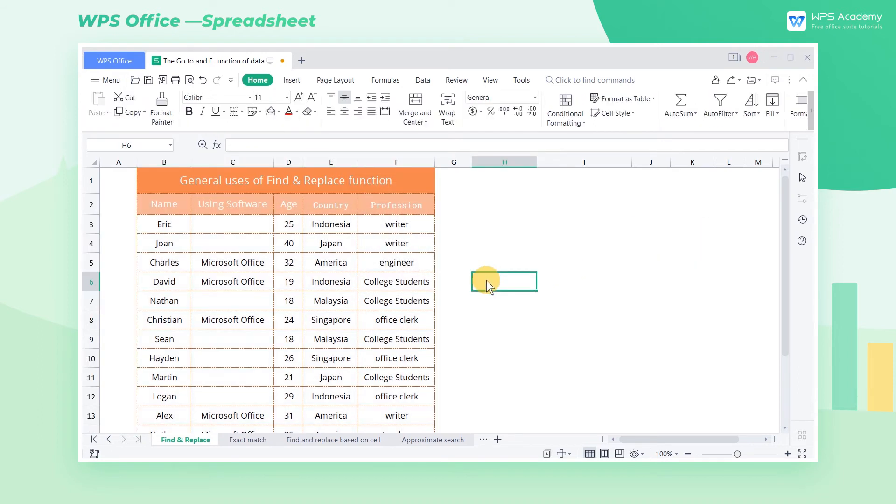
Select the whole After replacing table on the Exact match sheet
click(247, 440)
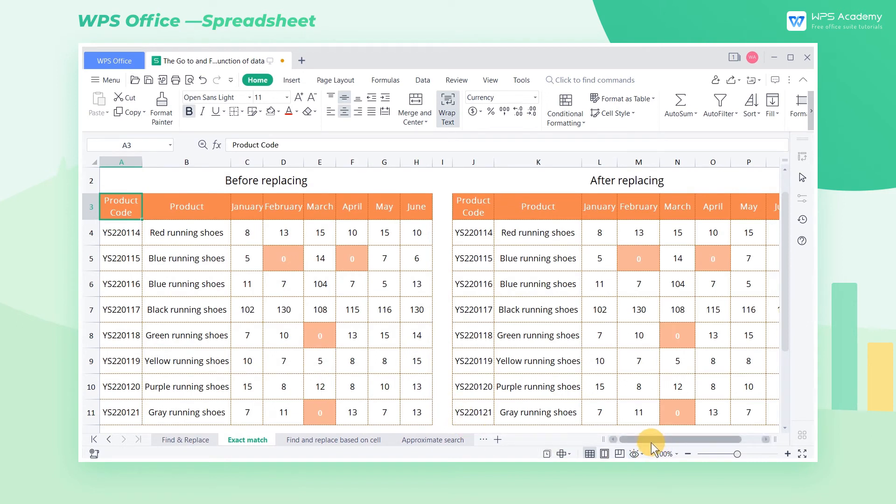
drag(652, 443, 668, 443)
click(382, 214)
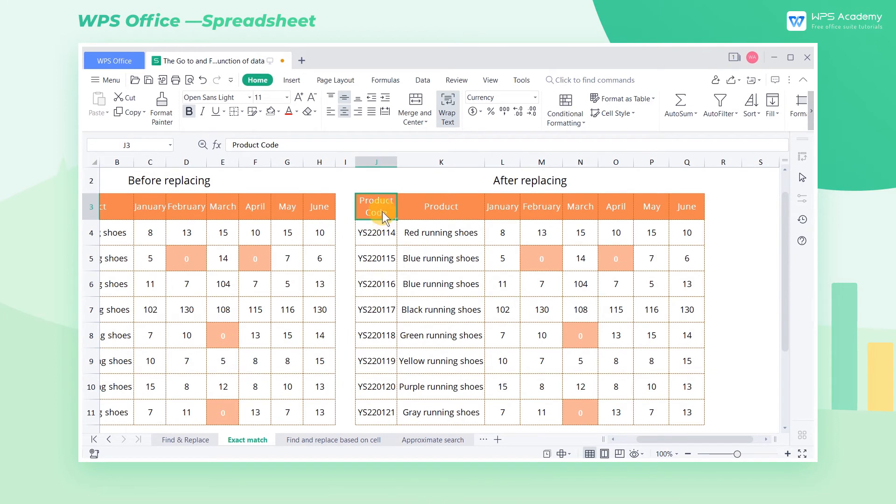
key(ctrl+a)
Try replacing every 0 in the After replacing table with nothing without exact matching, and undo the replacement
key(ctrl+h)
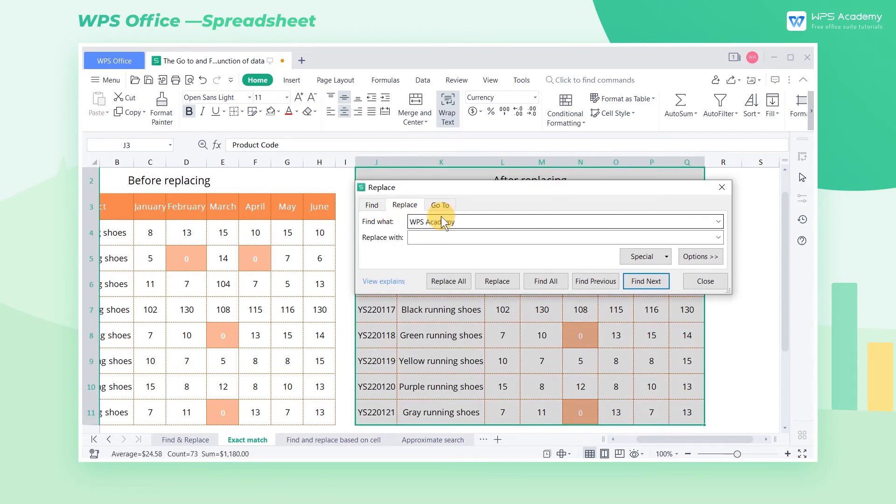
drag(496, 219, 332, 211)
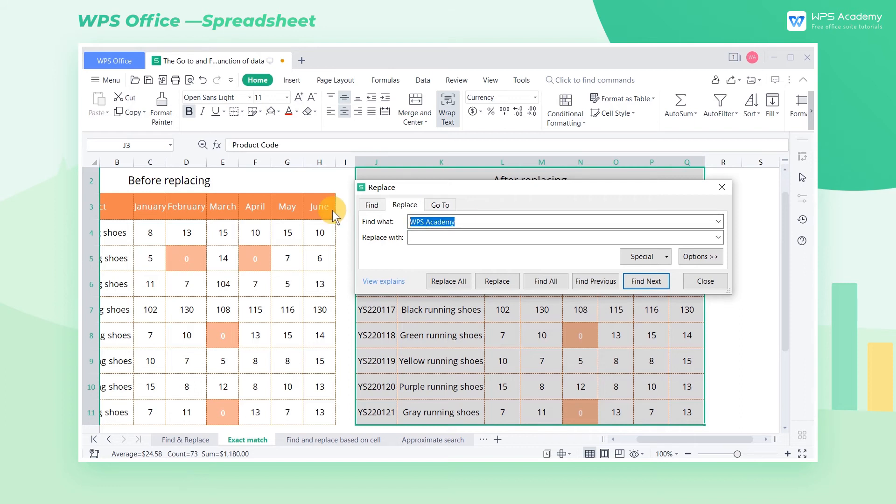
key(BackSpace)
text(0)
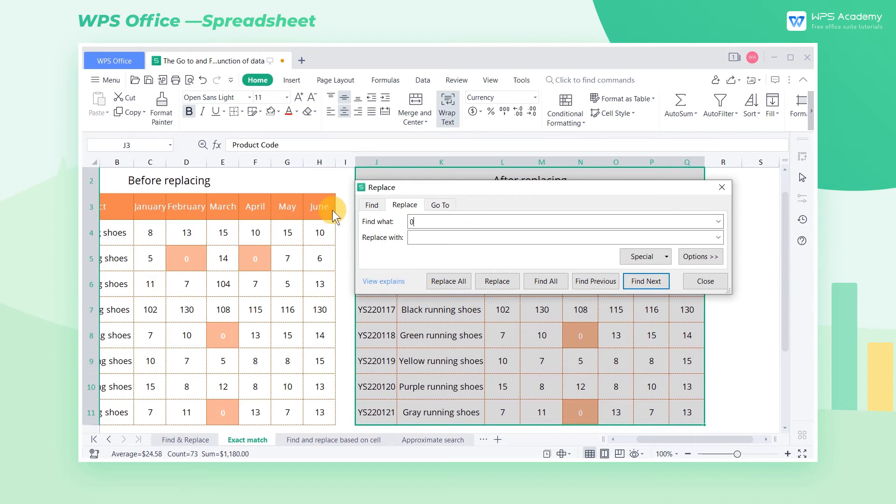
click(448, 281)
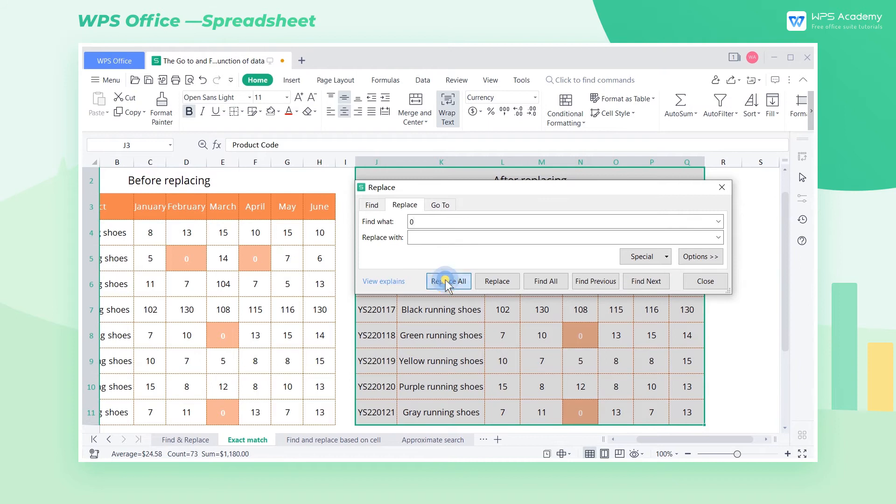
click(632, 255)
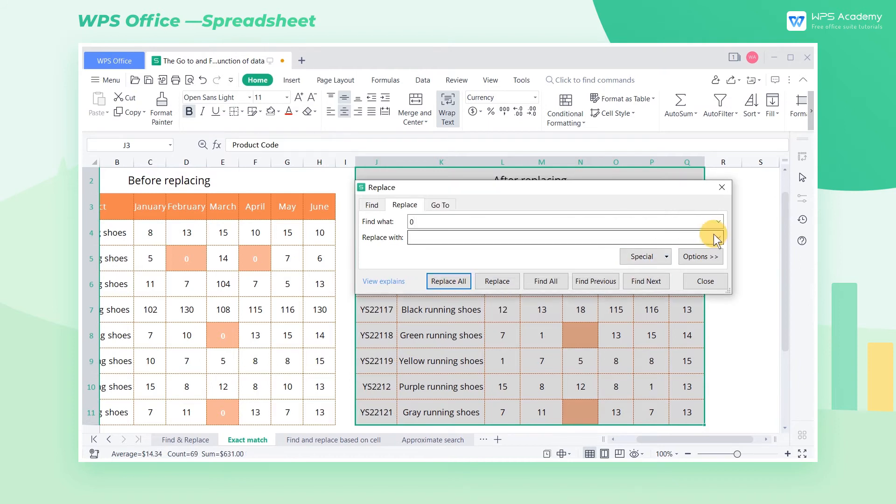
click(722, 188)
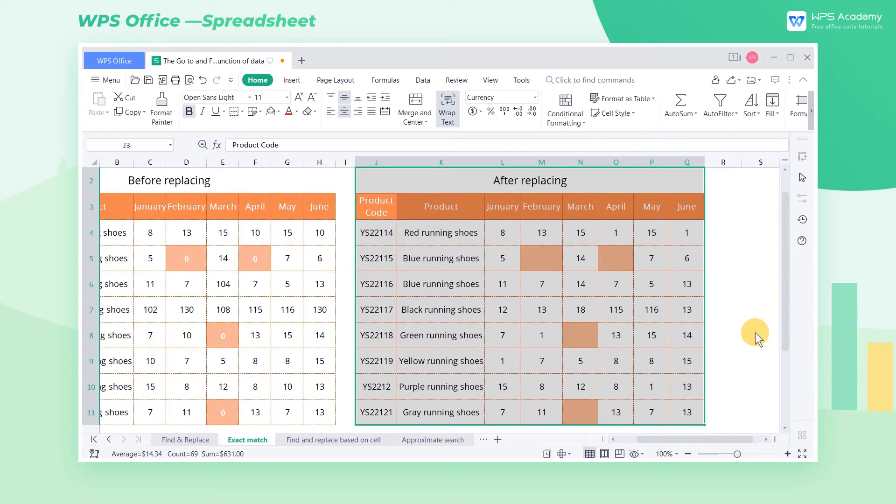
key(ctrl+z)
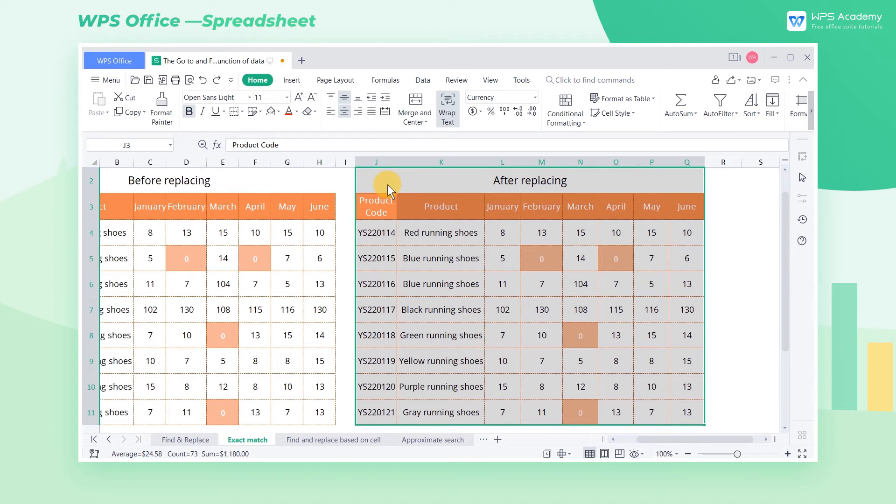
Replace the 0 entries in the After replacing table with nothing, matching entire cell contents, and close the dialog
key(ctrl+h)
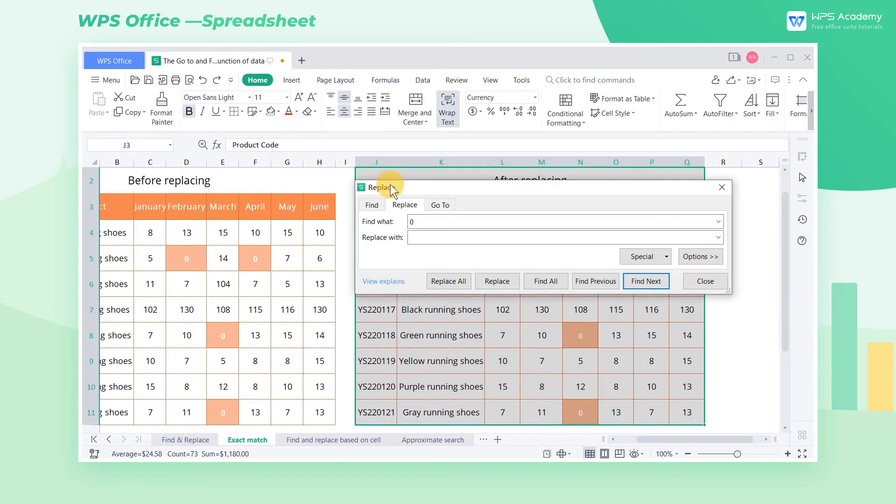
click(691, 256)
click(508, 272)
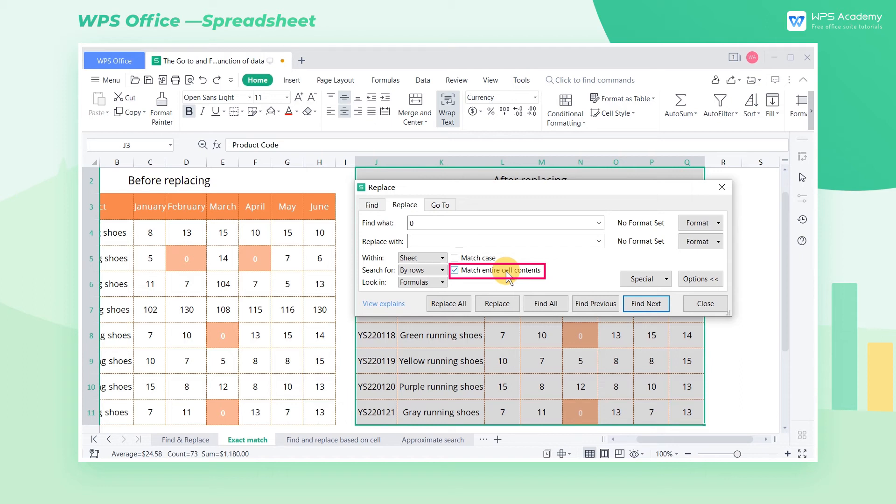
click(449, 303)
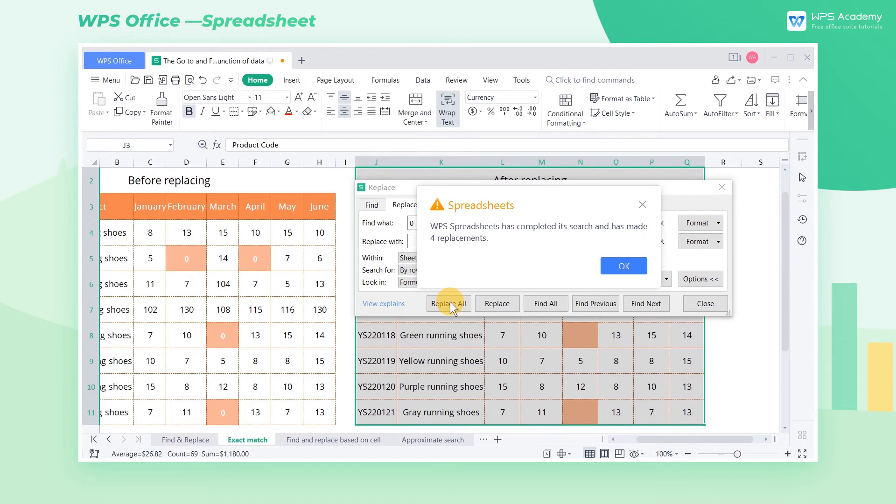
click(636, 268)
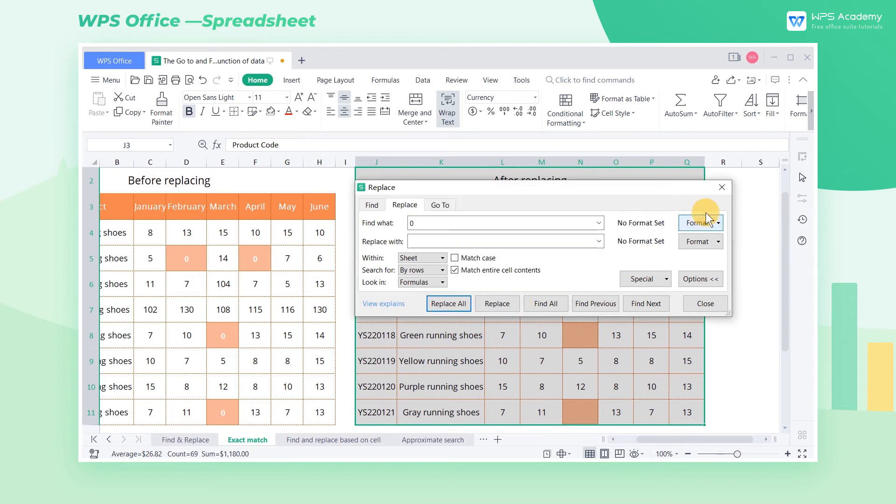
click(721, 187)
click(718, 183)
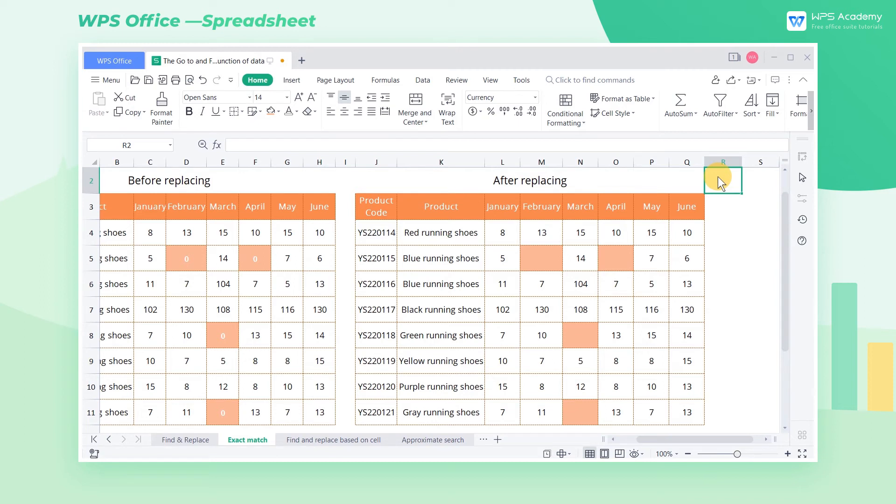
Open the Find and replace based on cell sheet and point out its header row and the Apple and Huawei brand cells
click(350, 439)
drag(160, 206, 527, 199)
drag(170, 218, 169, 239)
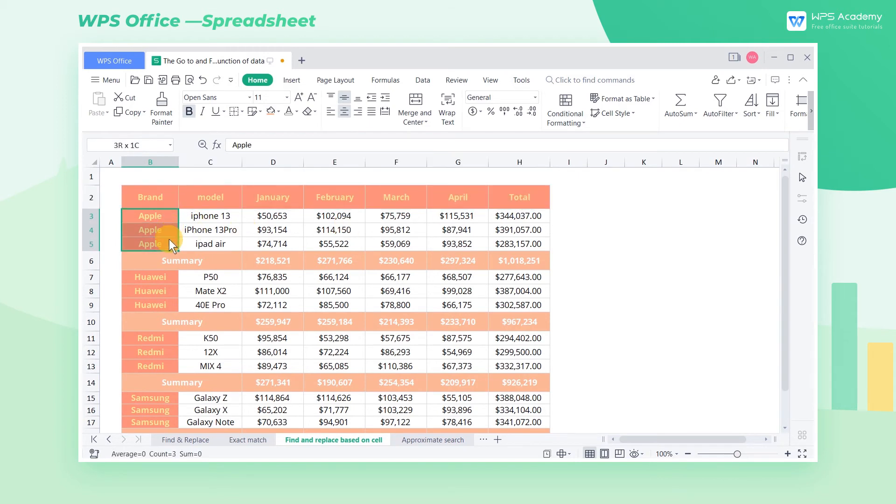
drag(167, 278, 166, 301)
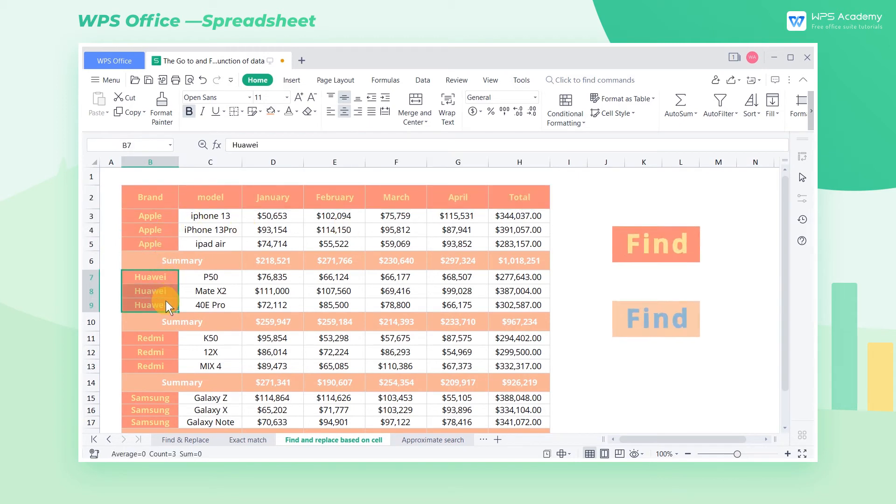
Start a replacement on the brand sales table with all formats of the Brand header cell B2 as the find format
click(156, 197)
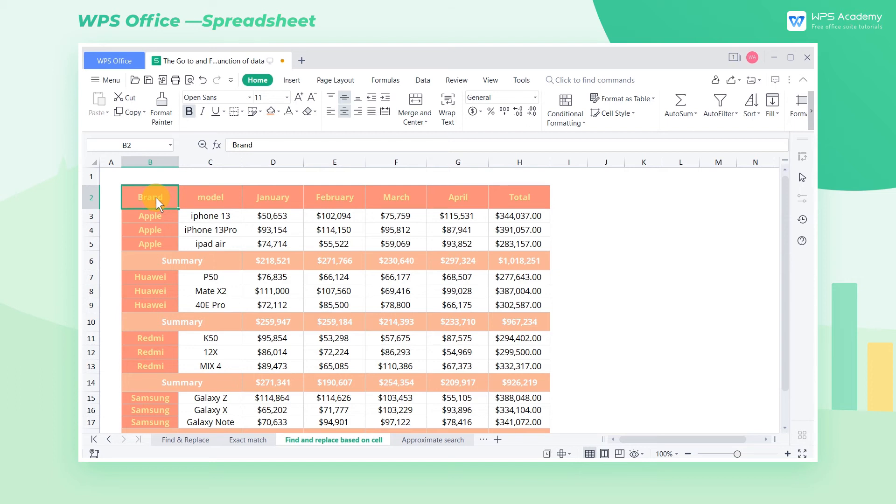
key(ctrl+a)
key(ctrl+h)
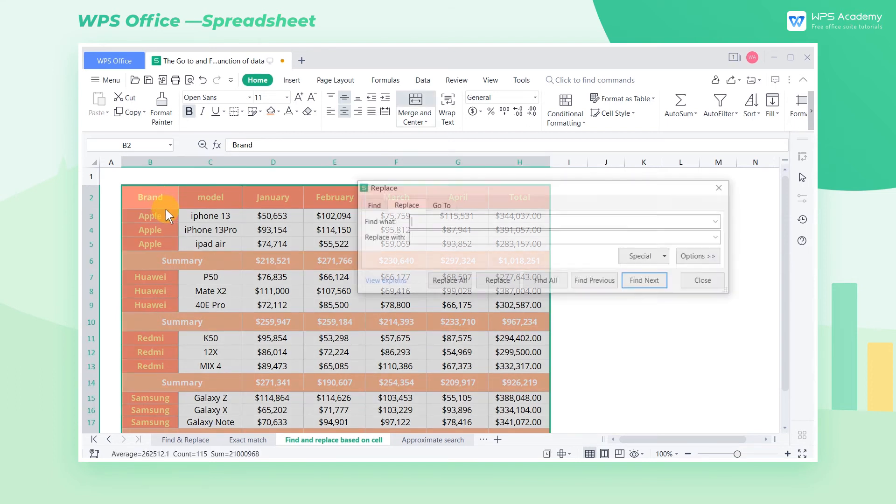
click(695, 256)
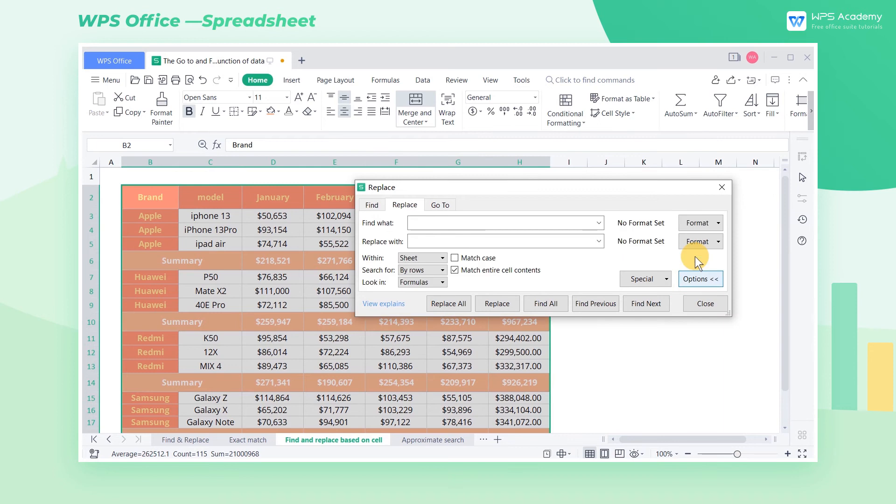
click(698, 223)
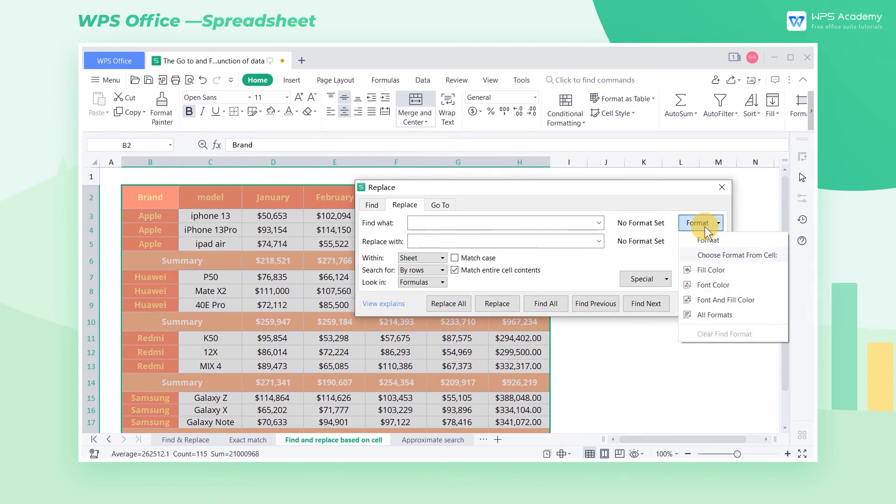
click(719, 313)
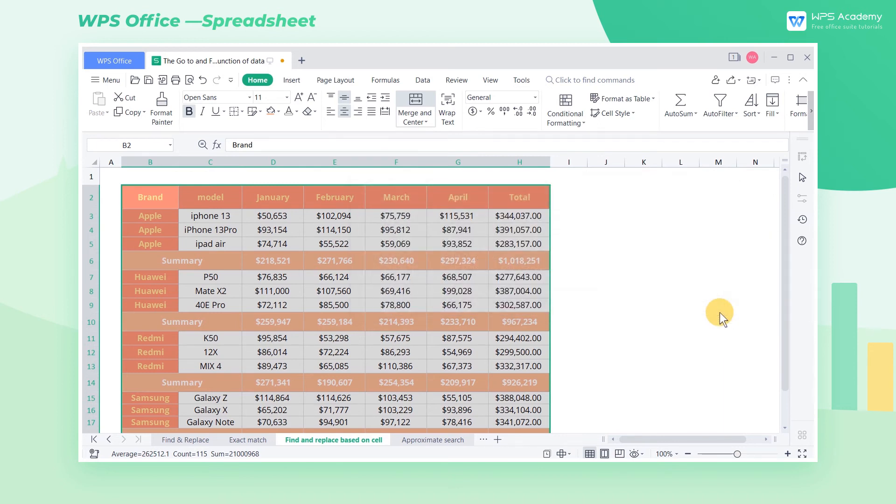
click(162, 193)
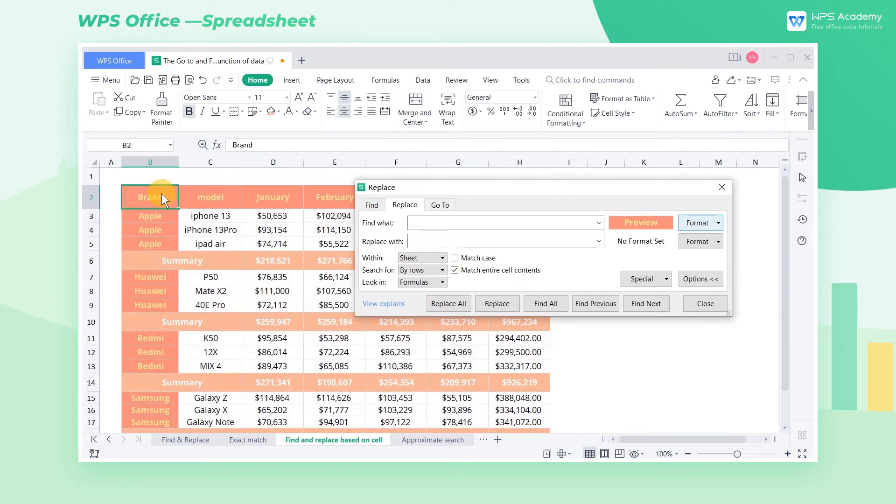
Set the replacement format to a blue font and a light orange background, and apply it to all matching cells
click(714, 241)
click(721, 256)
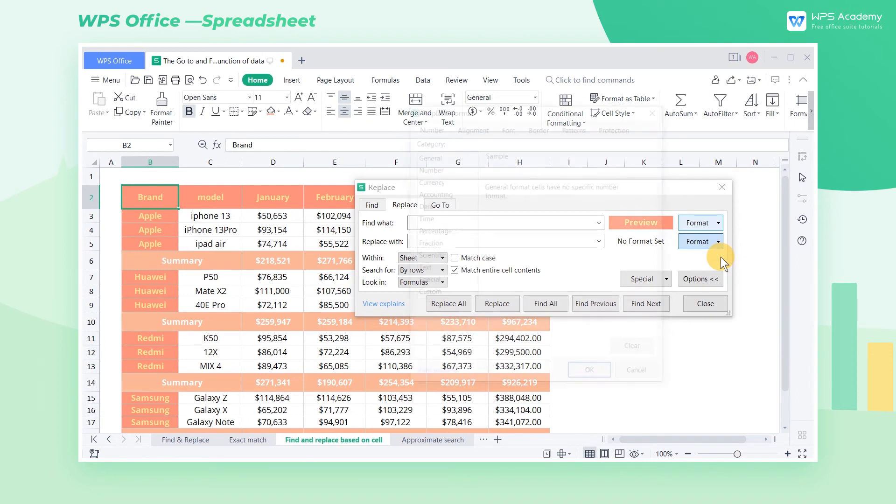
click(509, 125)
click(536, 254)
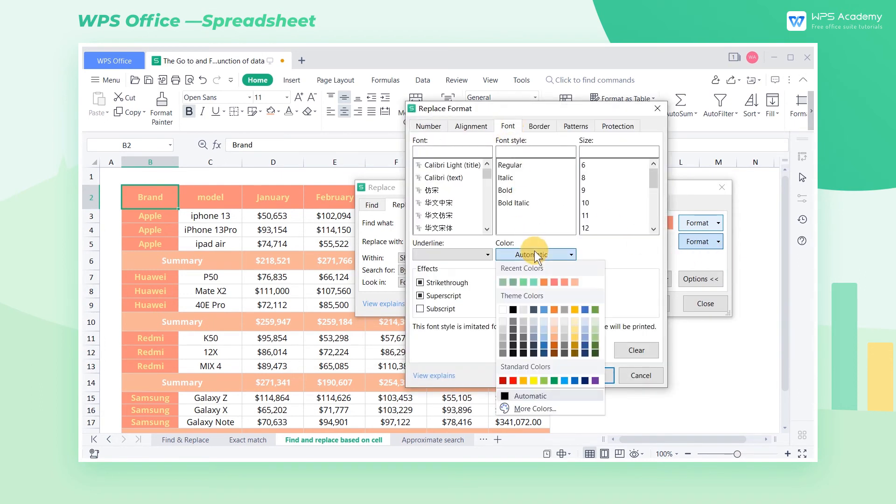
click(543, 310)
click(579, 127)
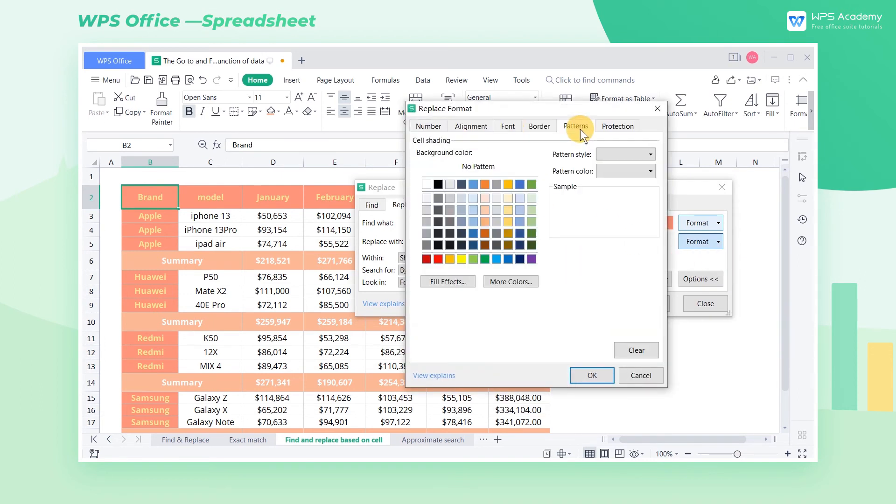
click(484, 212)
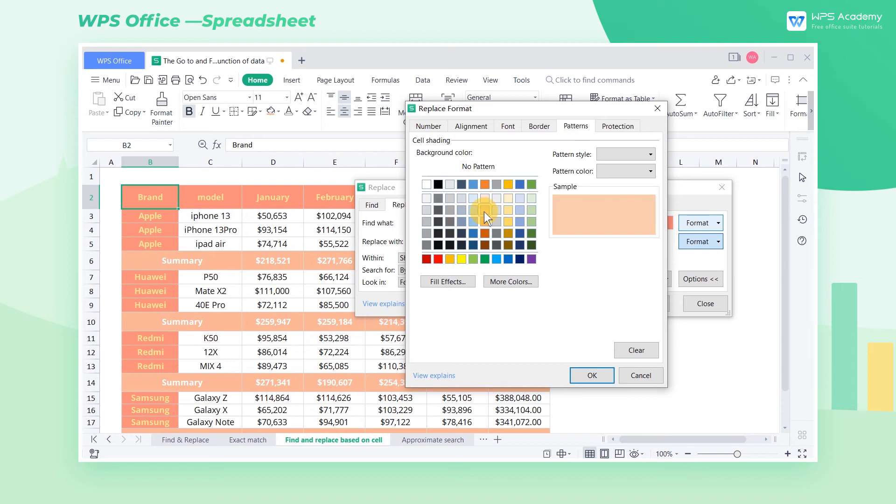
click(592, 375)
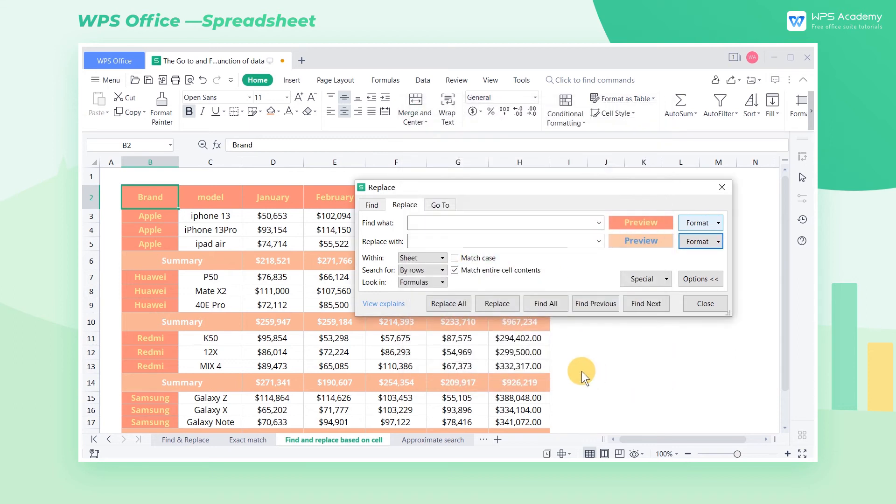
click(461, 304)
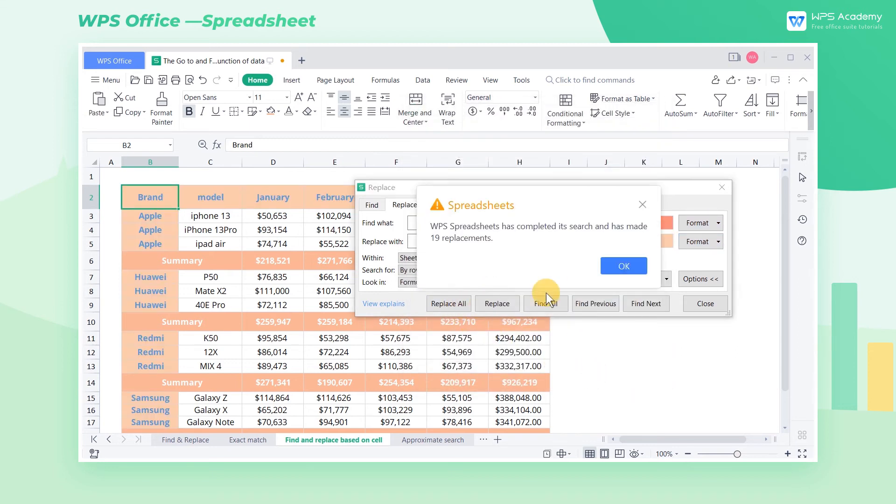
click(626, 269)
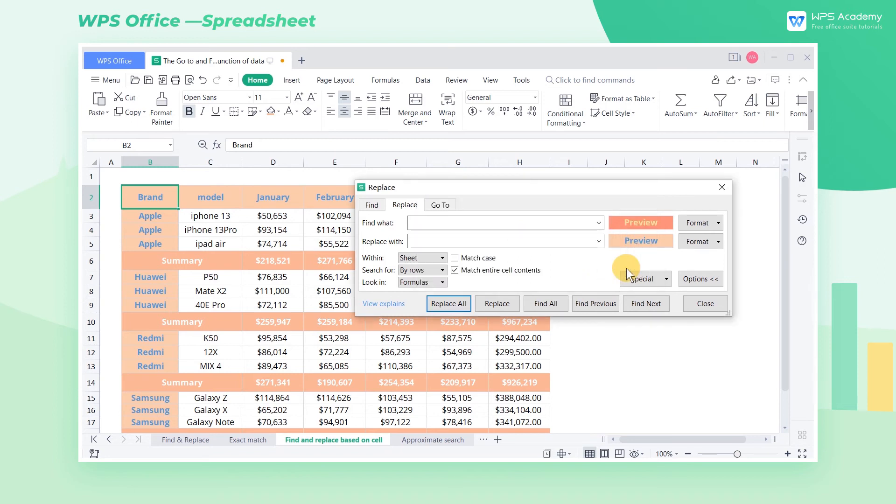
Clear both the find format and the replace format, and close the Replace dialog
click(710, 225)
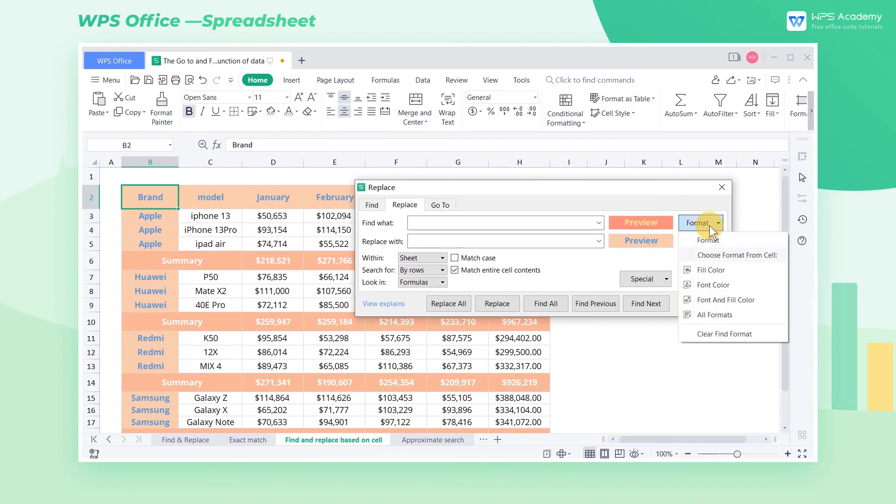
click(727, 334)
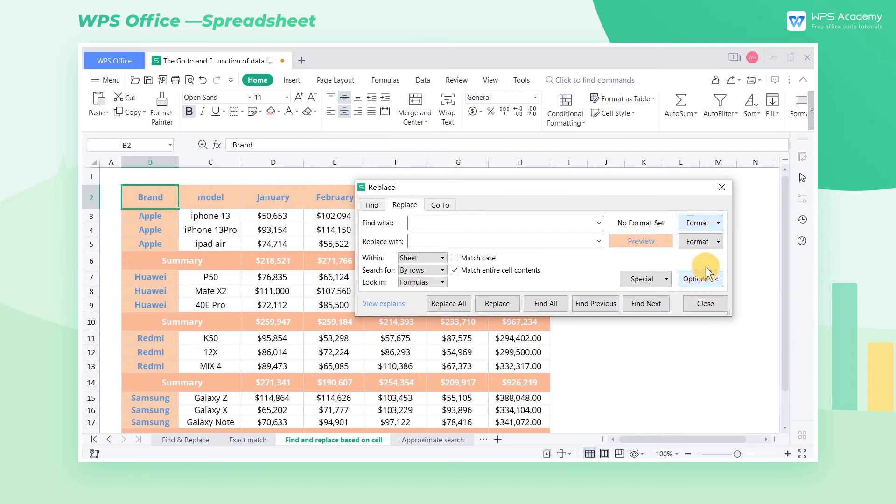
click(706, 244)
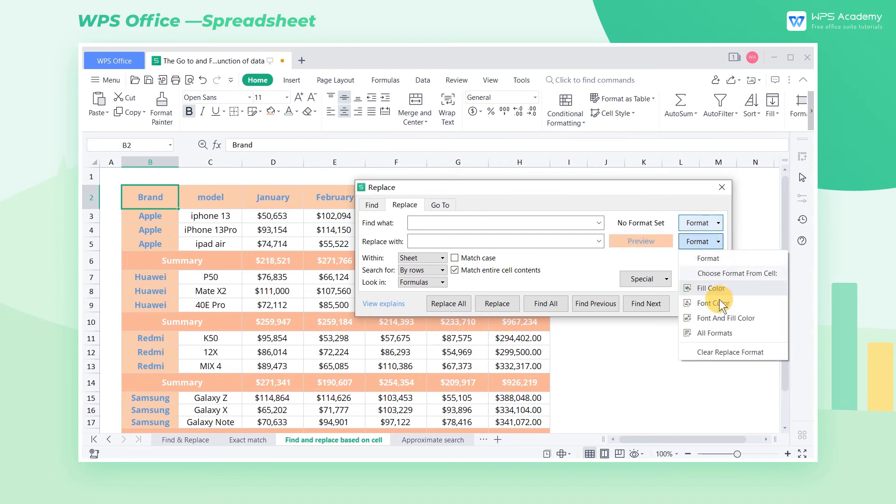
click(722, 353)
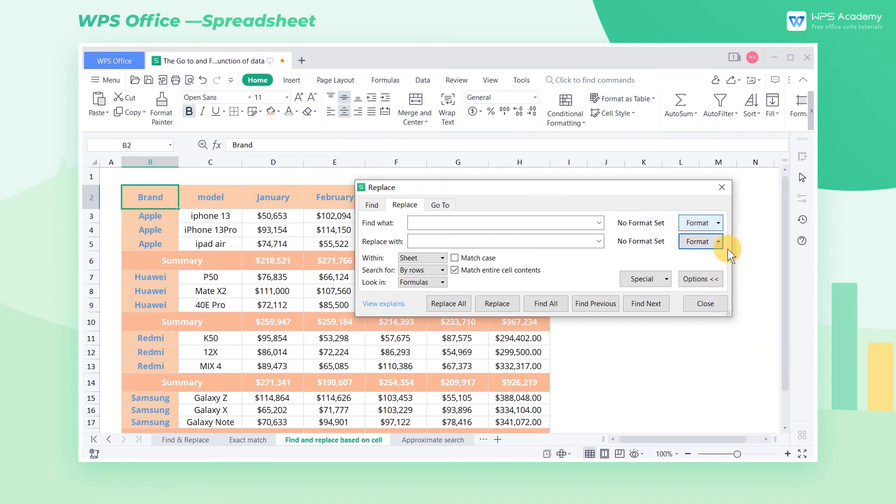
click(722, 187)
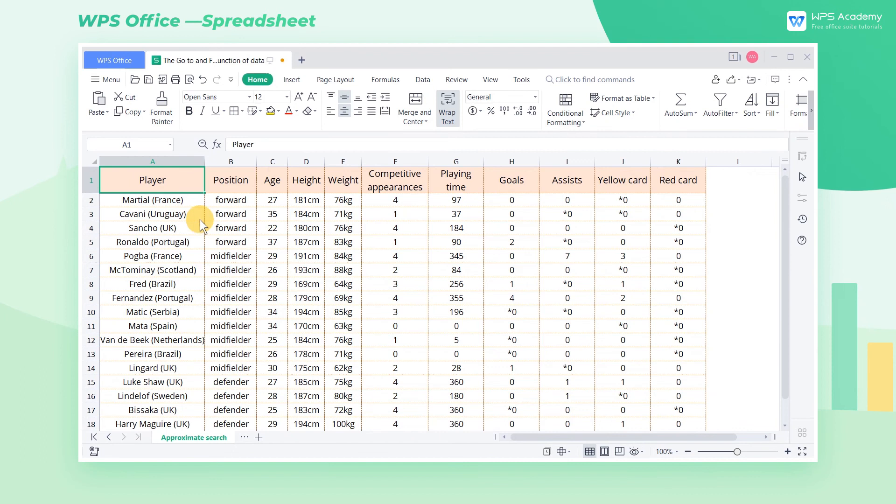
Remove the bracketed countries from the Player column A2:A18 by replacing (*) with nothing, and close the dialog
drag(193, 204, 198, 337)
scroll(583, 338, up, 3)
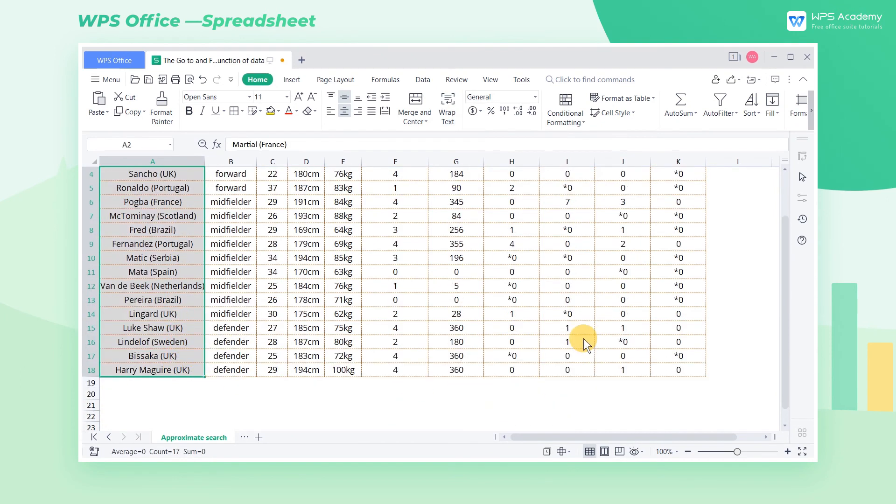
key(ctrl+h)
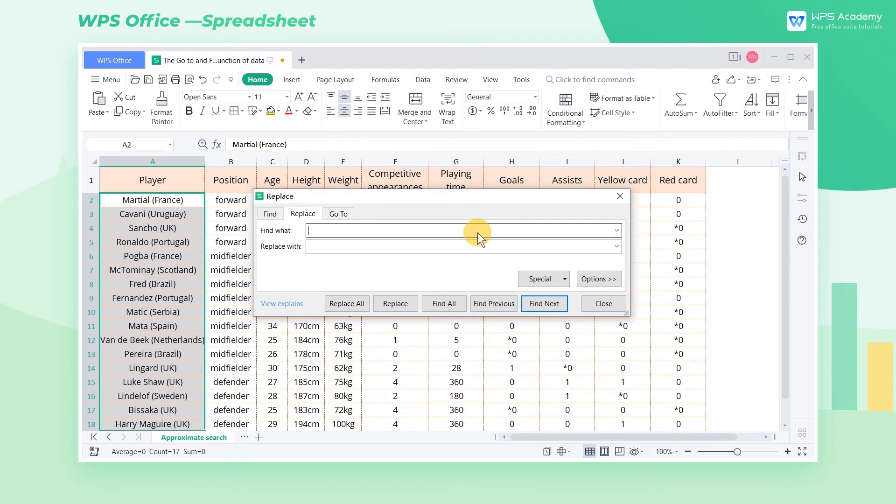
text((*))
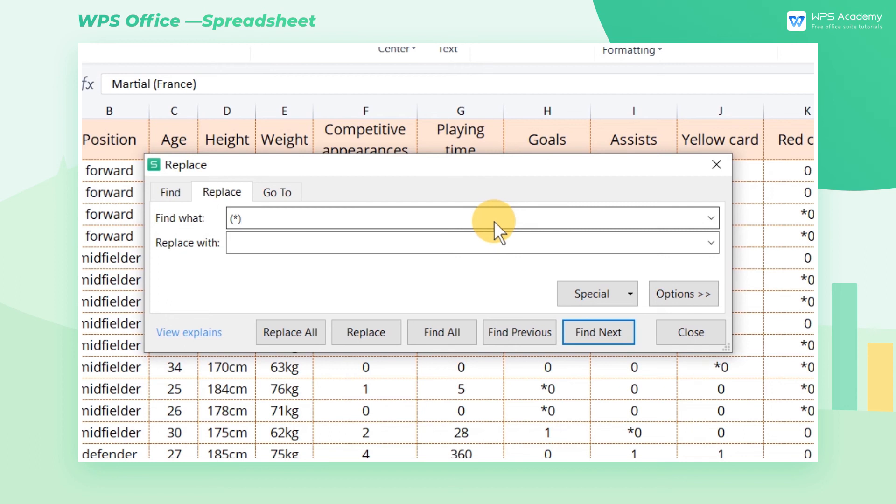
click(440, 241)
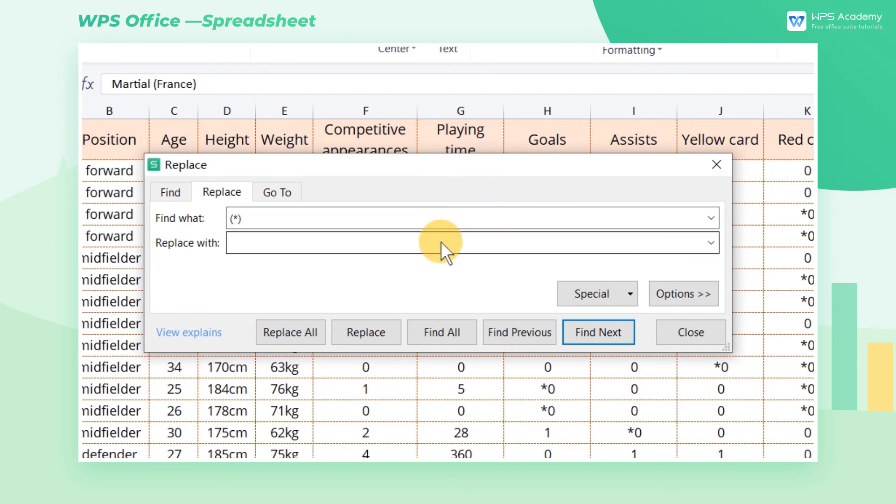
click(297, 337)
click(571, 278)
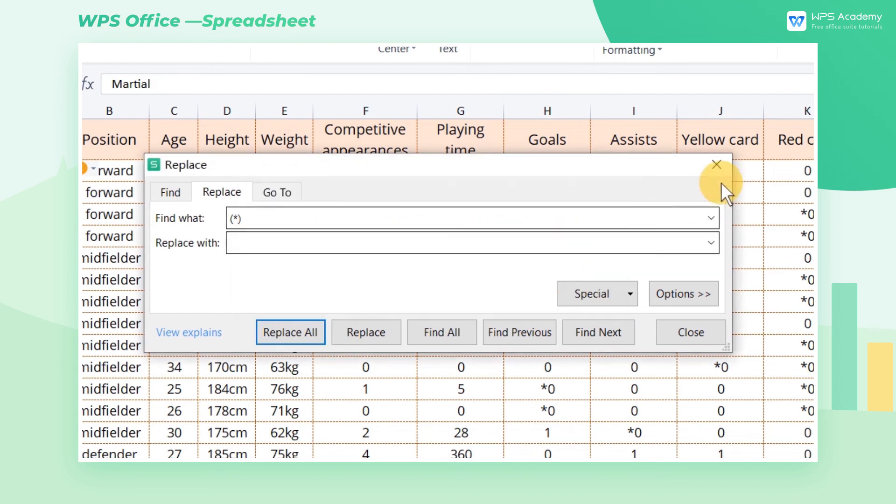
click(716, 165)
click(136, 180)
click(198, 228)
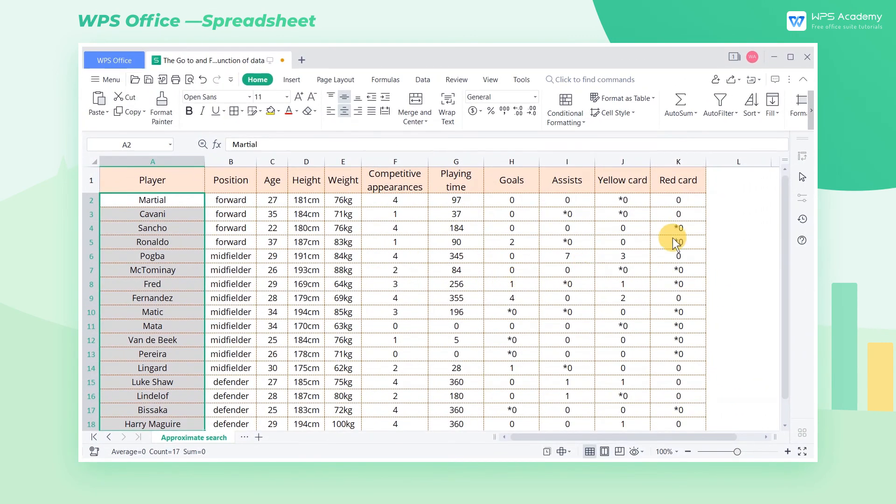
click(719, 203)
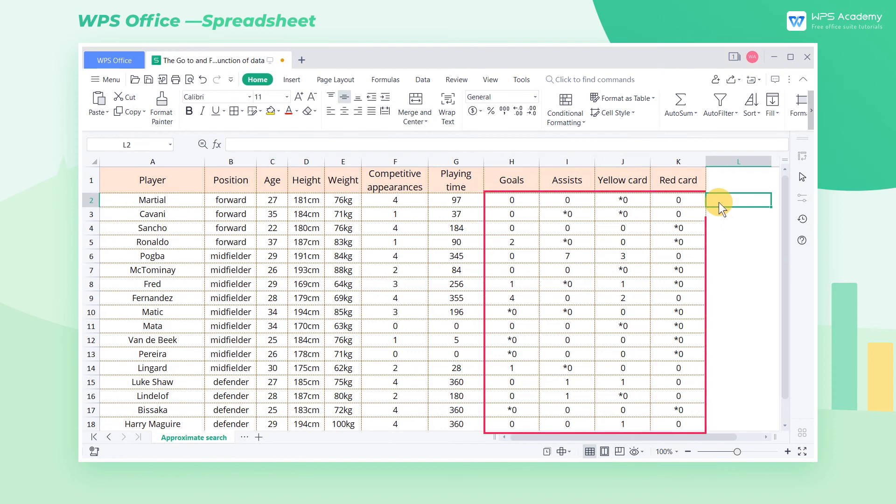
Delete the asterisks from the Goals to Red card cells H2:K18 by replacing ~* with nothing, and close the dialog
drag(519, 197, 684, 304)
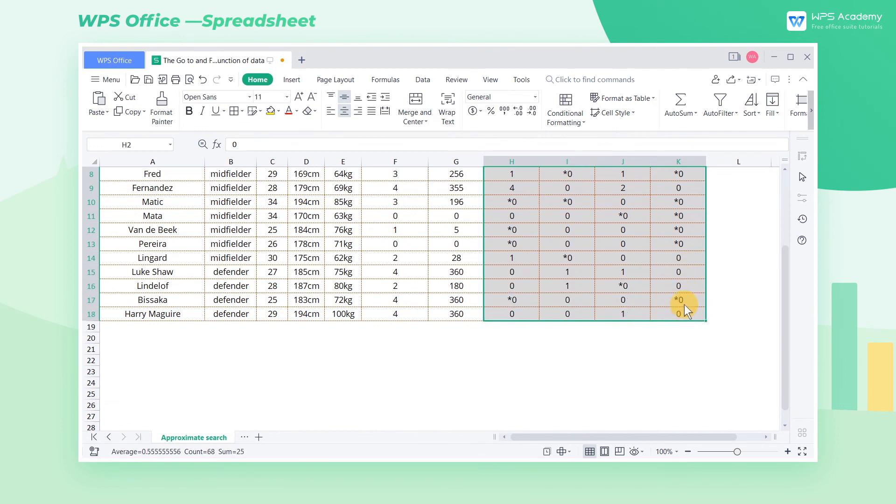
scroll(723, 270, up, 3)
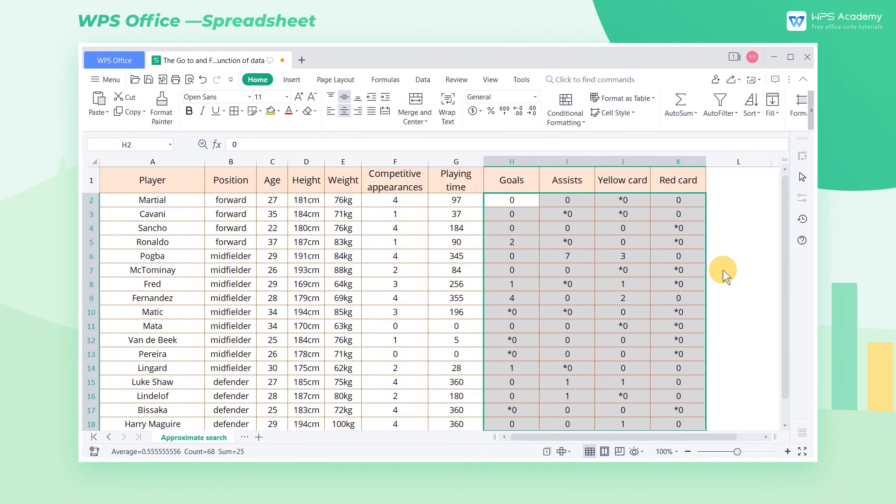
key(ctrl+h)
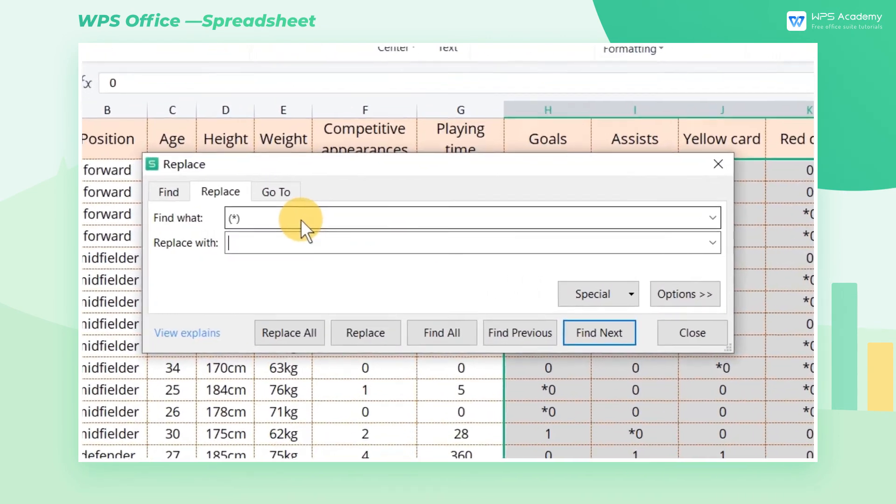
click(252, 221)
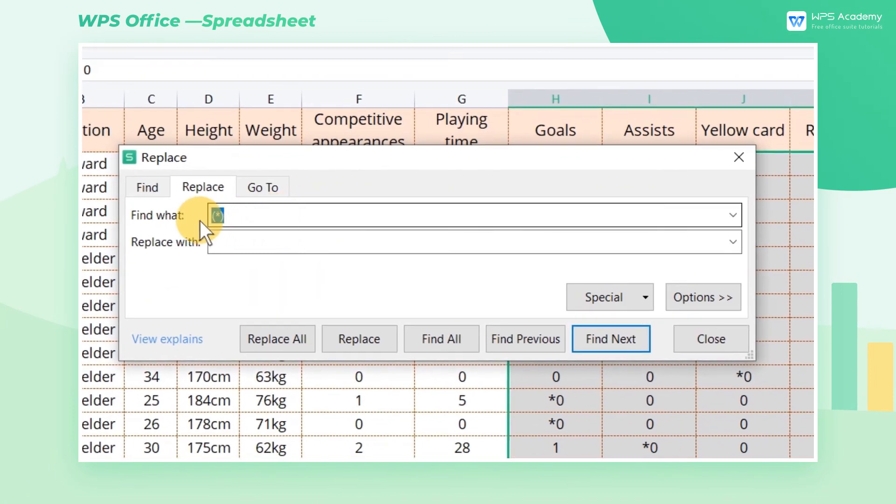
key(BackSpace)
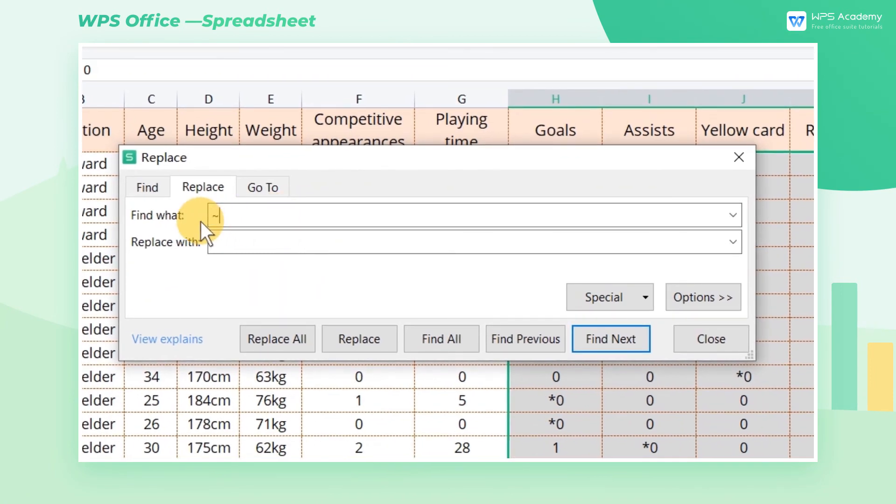
text(~*)
click(239, 239)
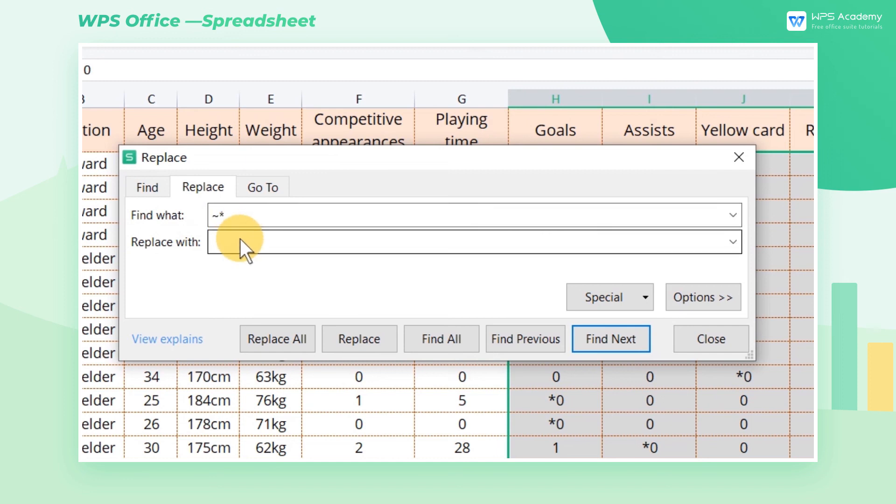
click(296, 336)
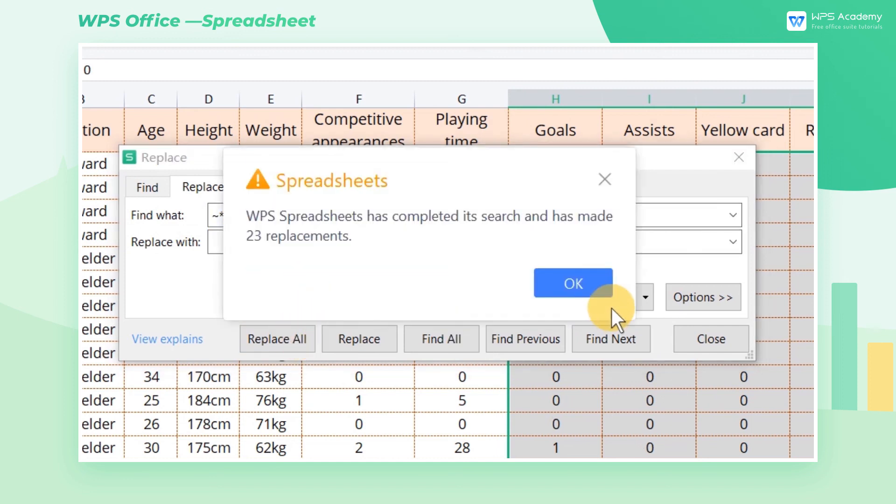
click(600, 284)
click(738, 157)
click(801, 181)
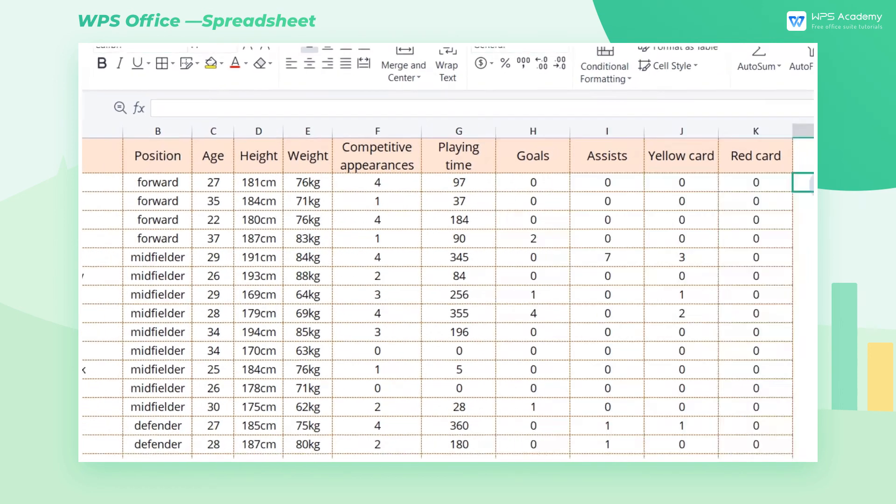